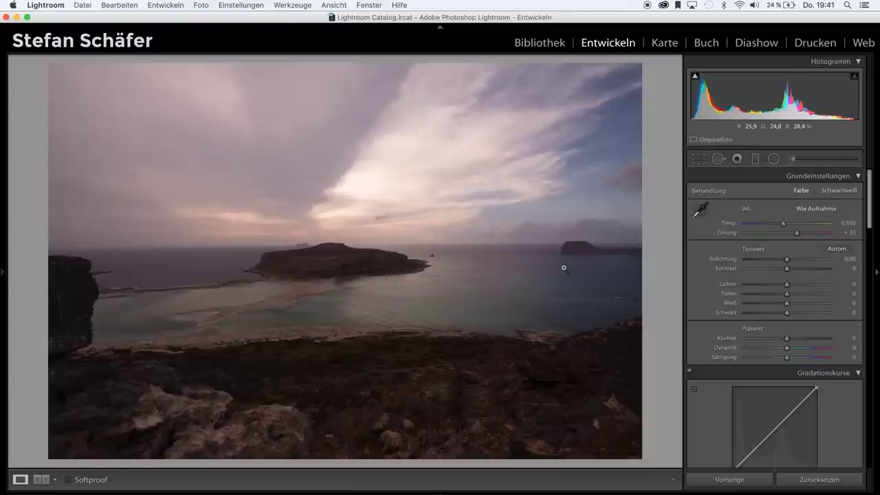
Step: Check the photo info, then set shadows +62, highlights −47, whites +25 and blacks −19
key("i")
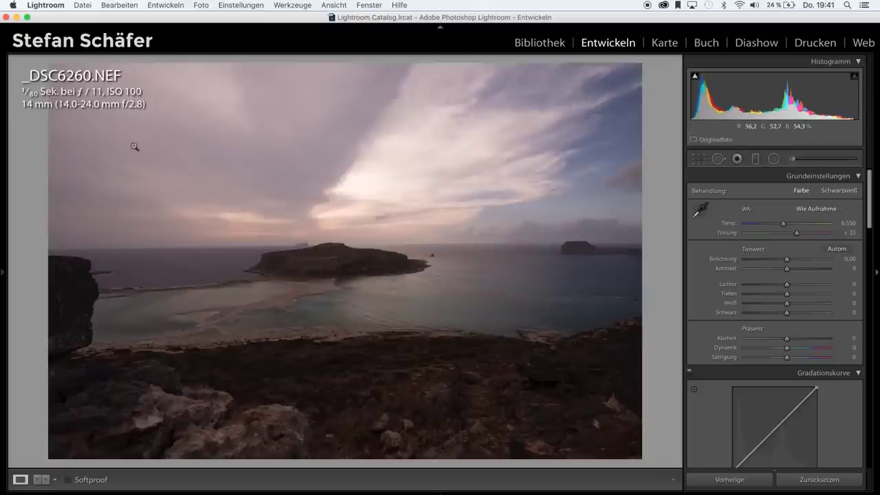
key("i")
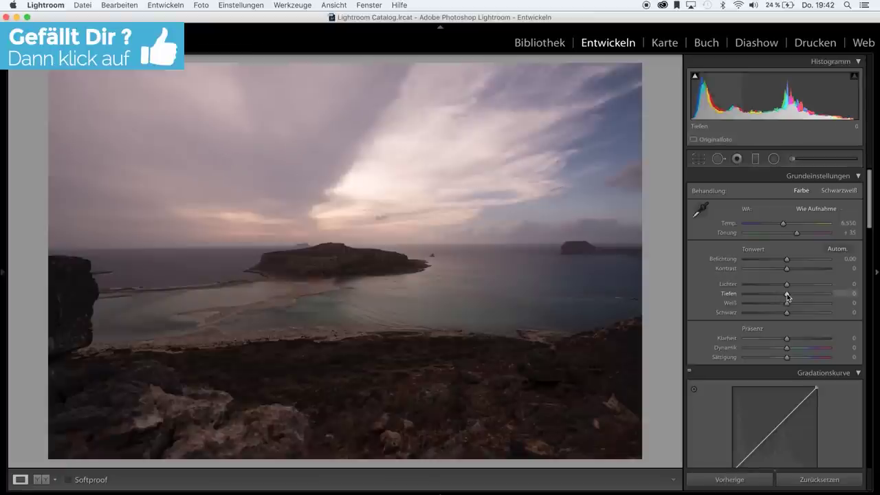
left_click_drag(787, 294, 814, 294)
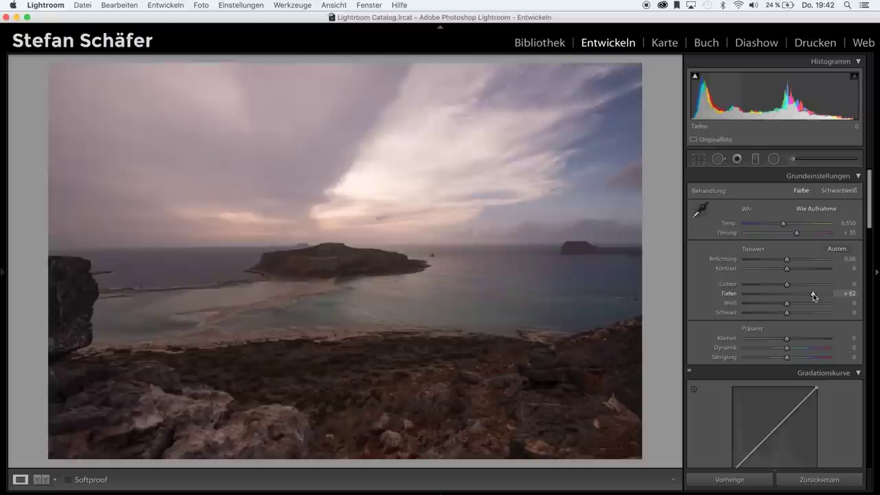
left_click_drag(787, 284, 767, 285)
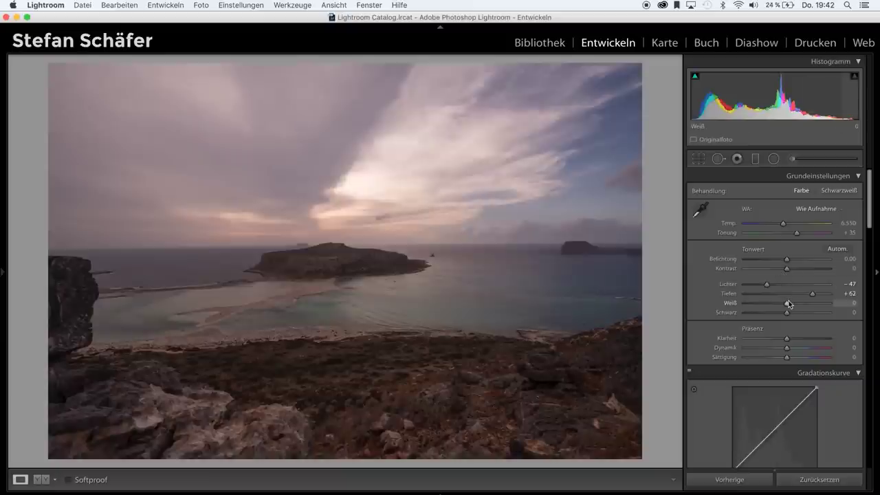
left_click_drag(789, 304, 800, 306)
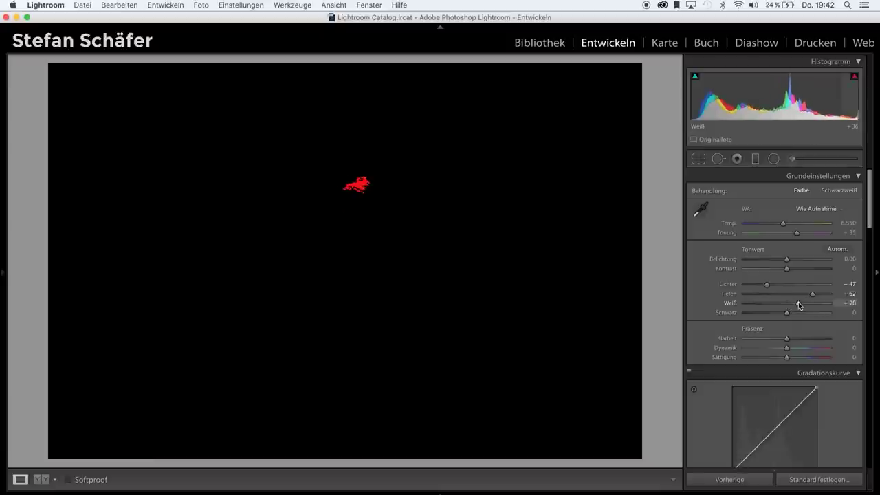
left_click_drag(800, 306, 779, 313)
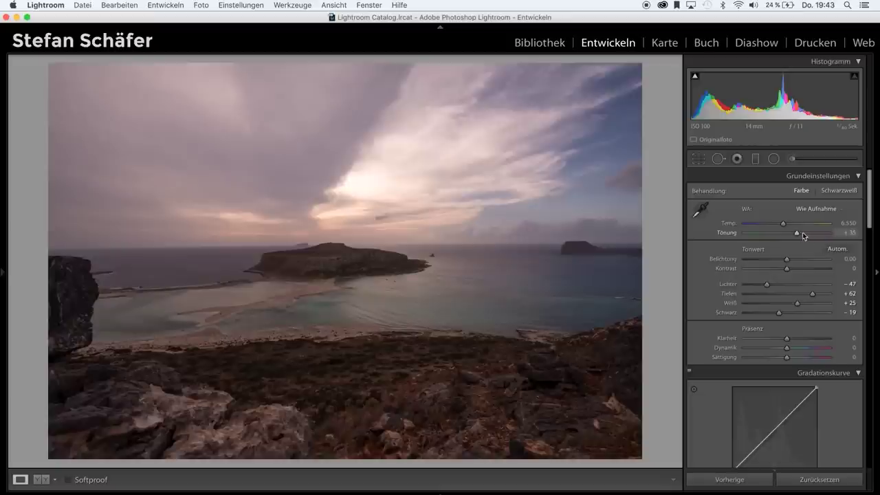
Step: Tweak temperature and set tint +18, clarity +15, contrast +23, highlights −74, vibrance +10, saturation −8
left_click_drag(799, 232, 792, 232)
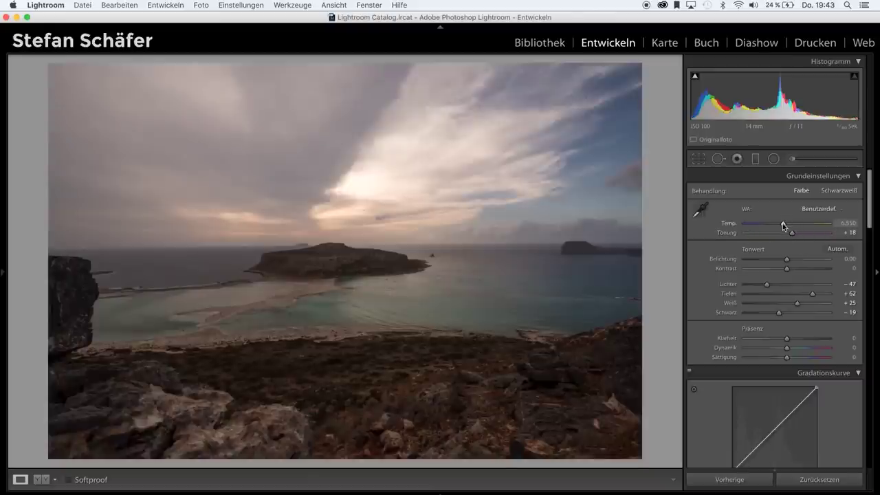
left_click_drag(783, 225, 783, 226)
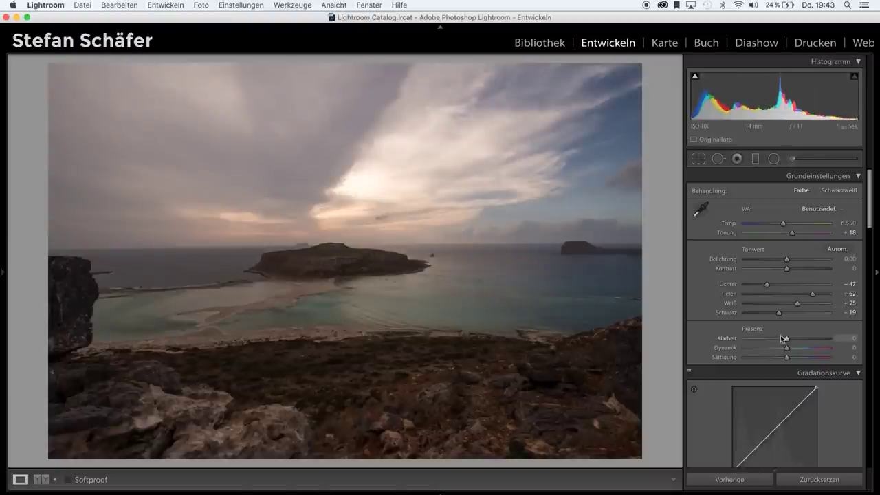
left_click_drag(792, 339, 794, 341)
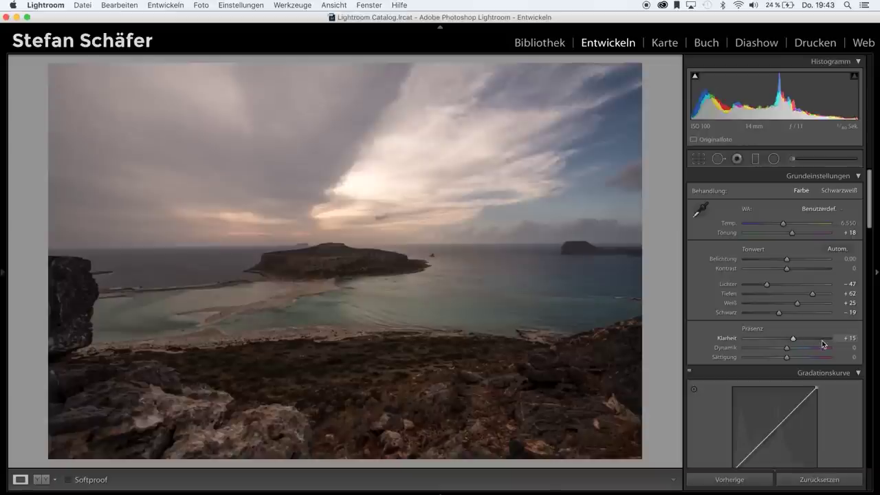
left_click_drag(794, 269, 789, 256)
left_click_drag(766, 284, 756, 284)
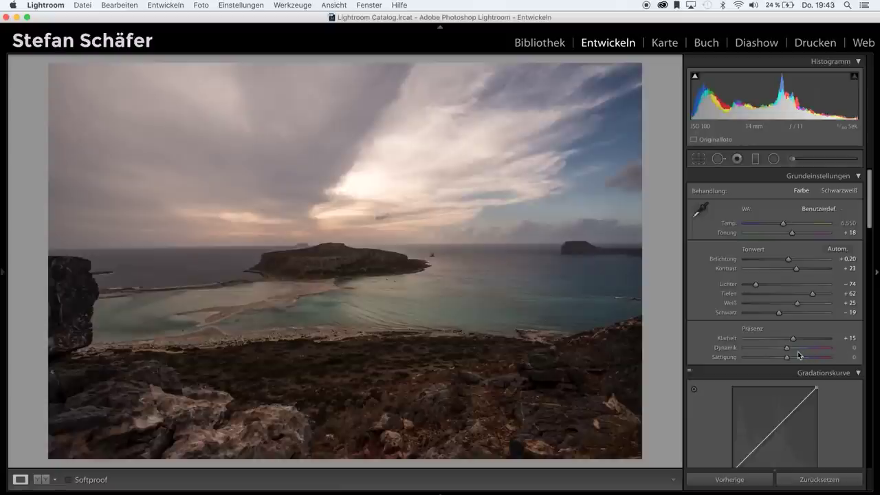
left_click_drag(787, 348, 790, 349)
left_click_drag(786, 357, 782, 357)
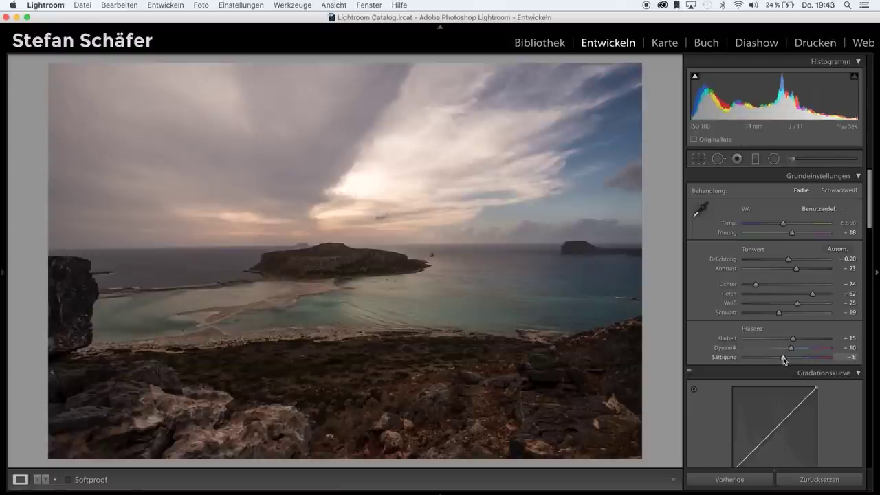
Step: Straighten the photo 0.60° by drawing the Angle tool along the sea horizon
scroll(819, 328, "down", 5)
scroll(818, 329, "down", 2)
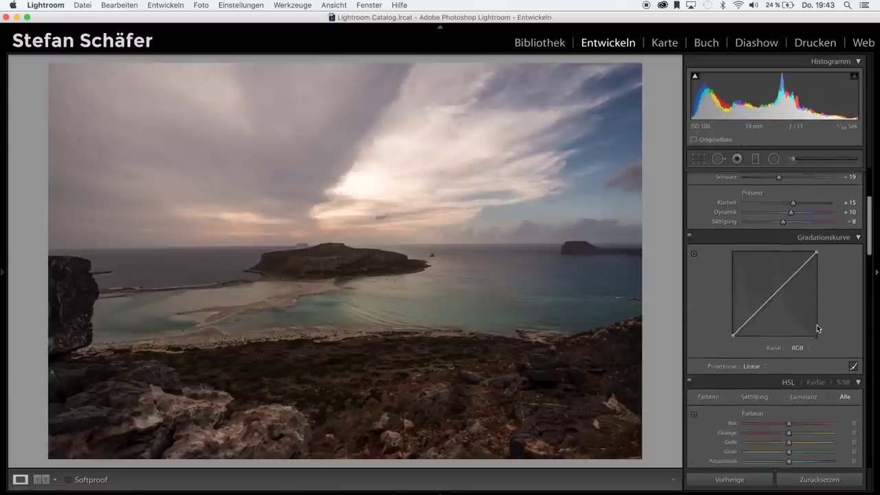
scroll(818, 329, "up", 7)
scroll(818, 329, "down", 1)
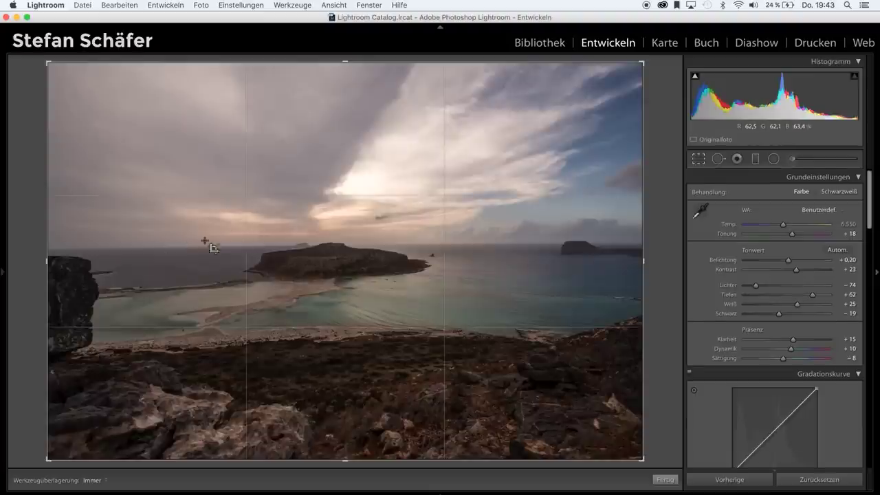
left_click(699, 224)
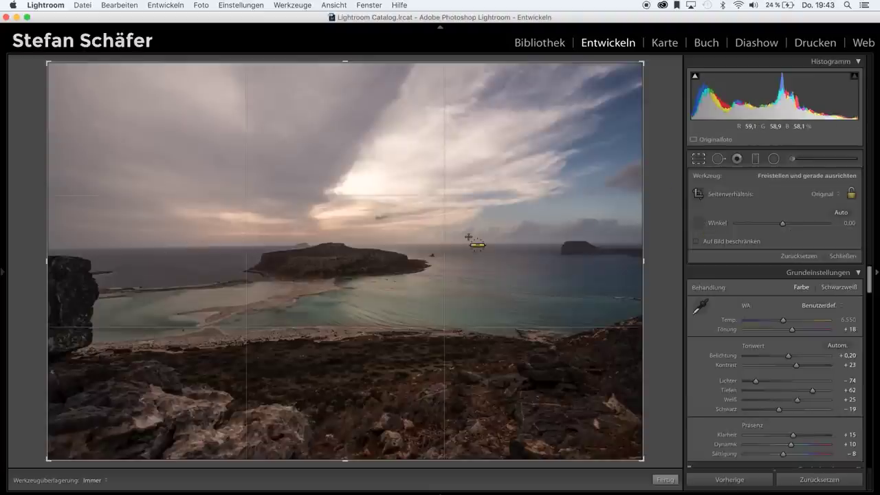
left_click_drag(135, 249, 550, 246)
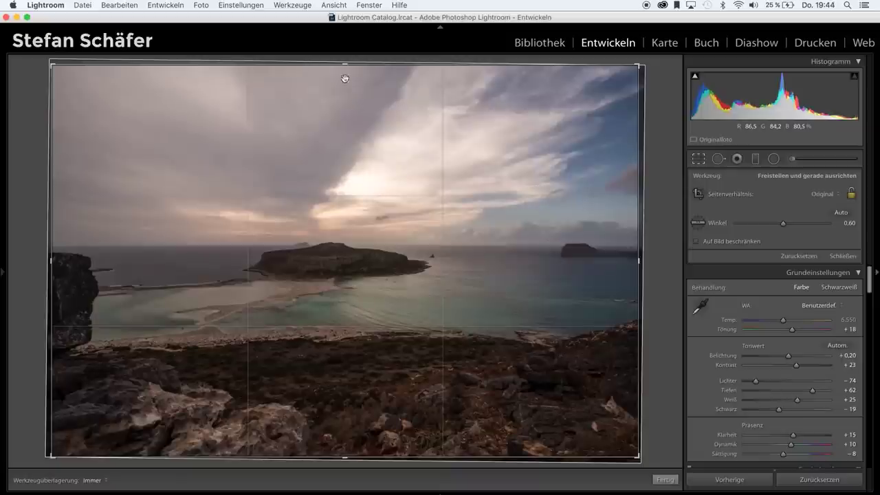
Step: Trim a strip of sky off the top edge and apply the crop
left_click_drag(344, 61, 342, 85)
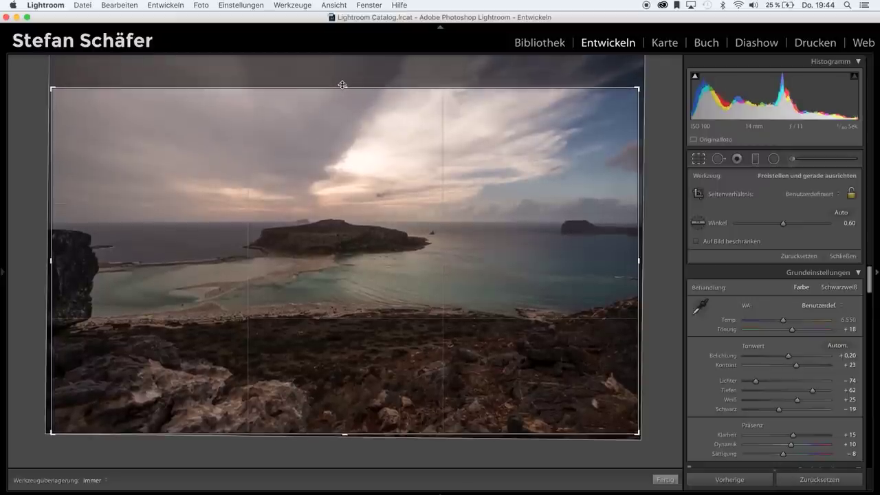
left_click_drag(342, 84, 342, 86)
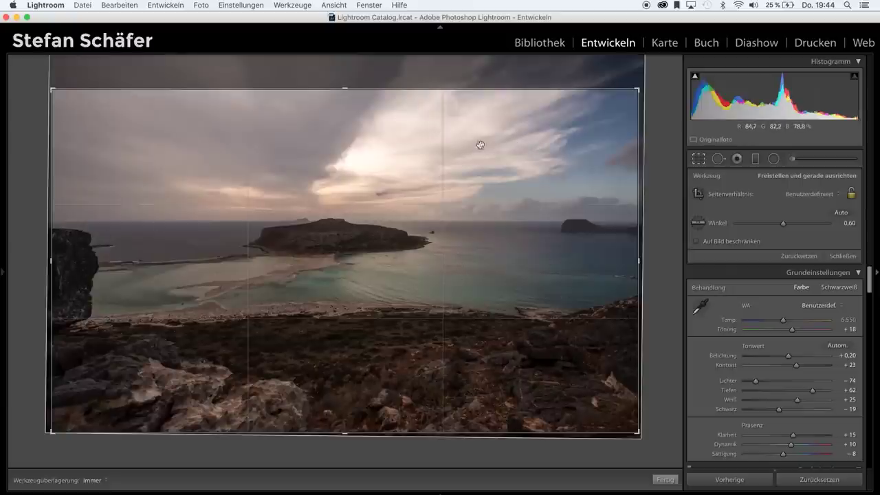
left_click_drag(348, 90, 348, 94)
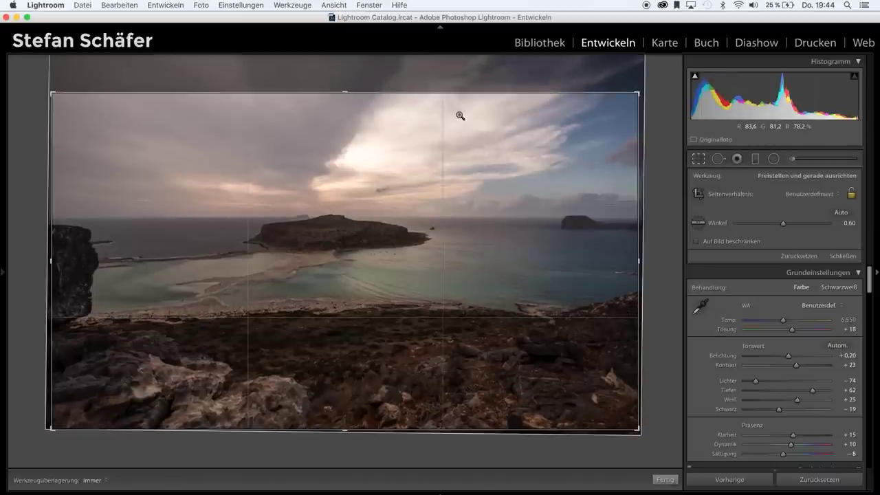
left_click(667, 474)
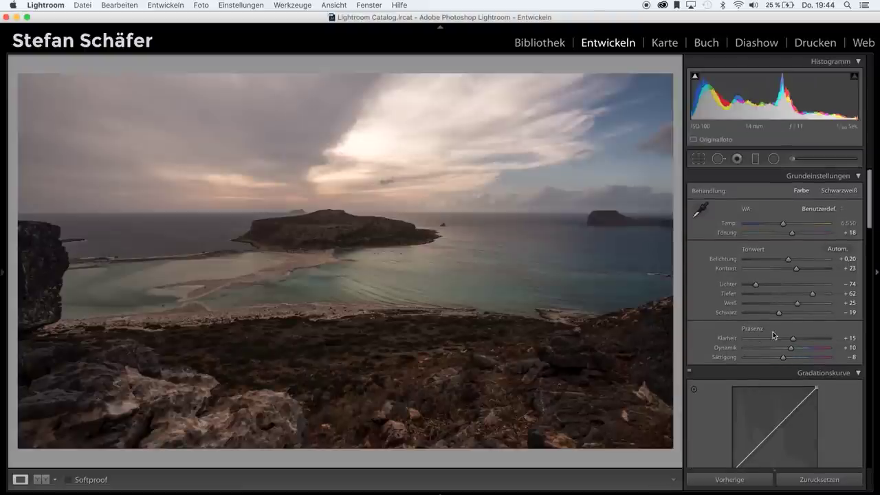
Step: Lift the curve's black point, lower its white point, and add two points including 73.3 / 71.4 %
scroll(773, 335, "down", 5)
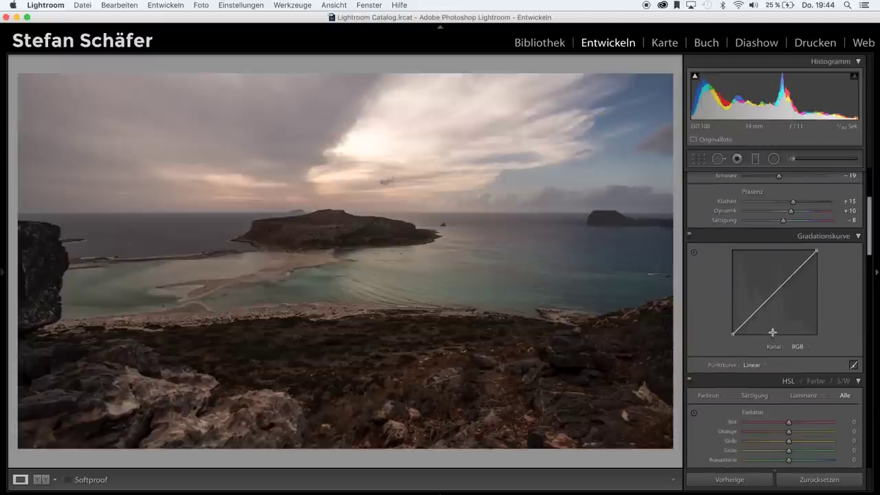
mouse_move(733, 334)
left_click_drag(732, 335, 733, 332)
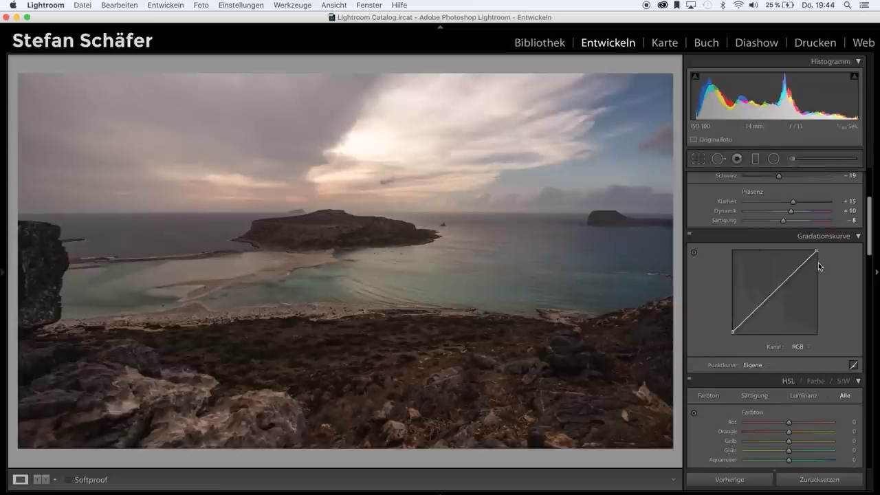
mouse_move(817, 251)
left_click_drag(817, 250, 817, 254)
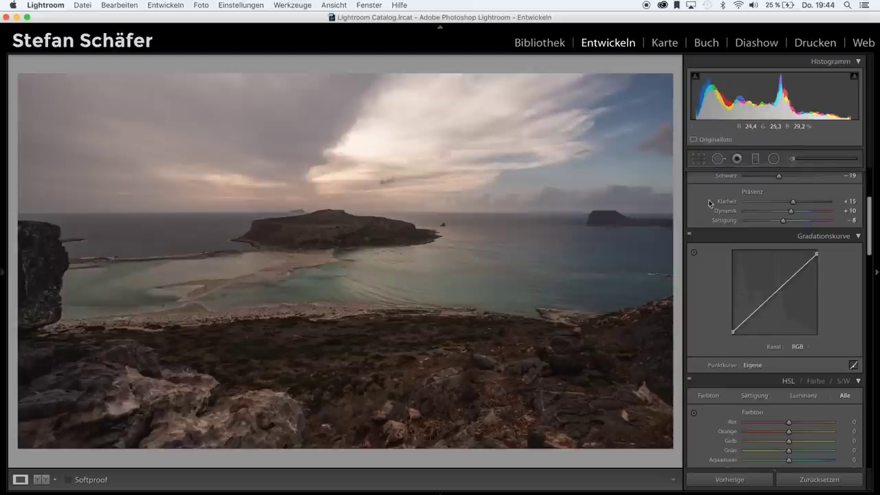
left_click_drag(752, 313, 753, 315)
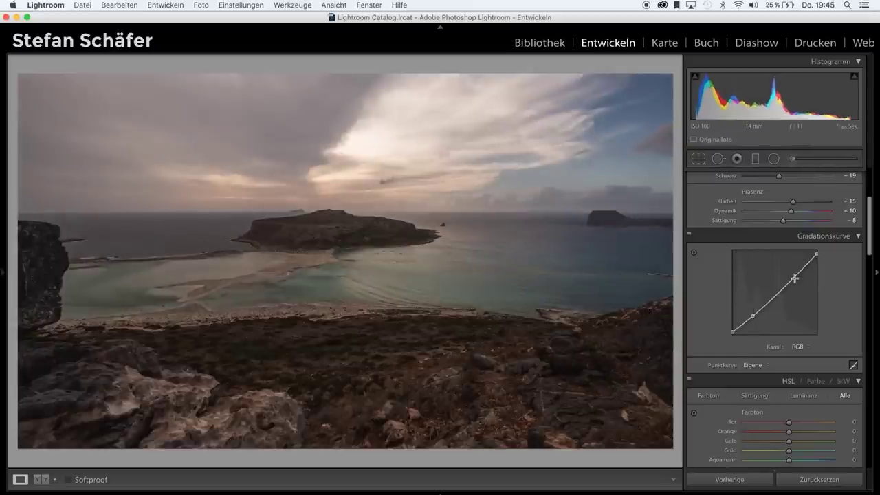
left_click_drag(794, 277, 795, 273)
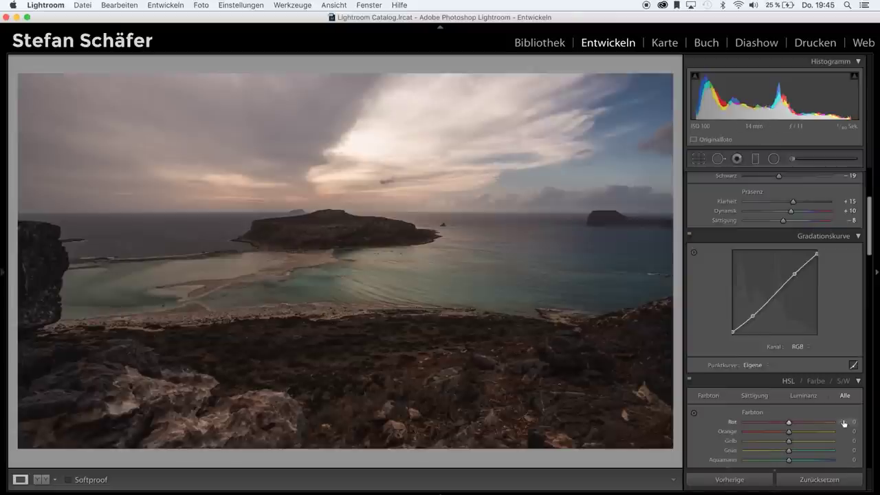
Step: Go to the Detail panel and zoom 1:1 on the island shore to inspect sharpness
scroll(844, 423, "down", 2)
scroll(843, 421, "down", 10)
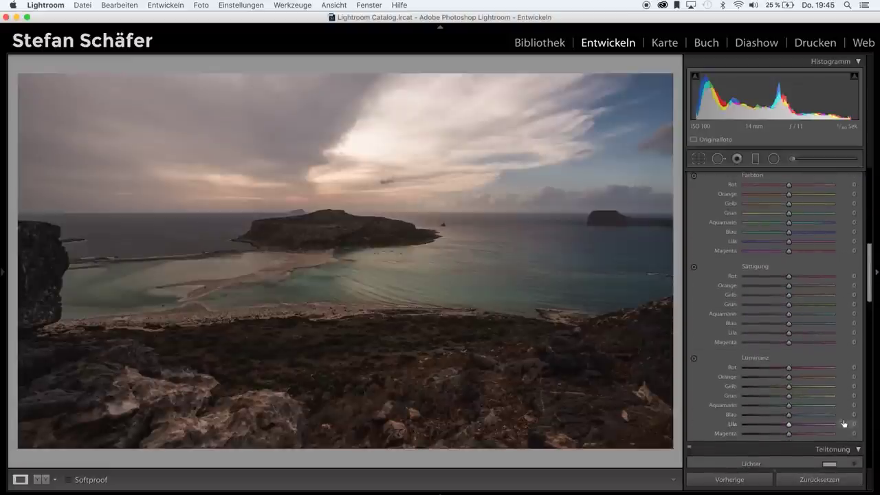
scroll(844, 423, "up", 4)
scroll(844, 423, "up", 1)
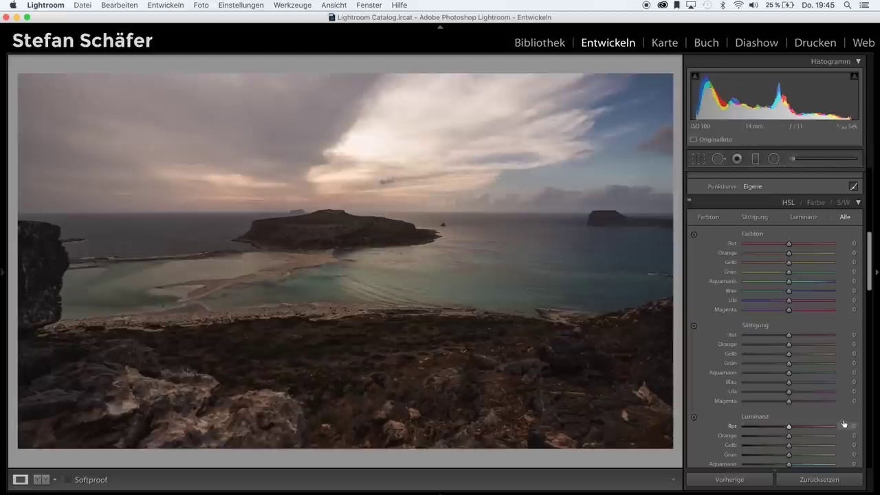
scroll(844, 423, "down", 1)
scroll(845, 423, "down", 6)
scroll(844, 423, "down", 5)
scroll(843, 421, "down", 5)
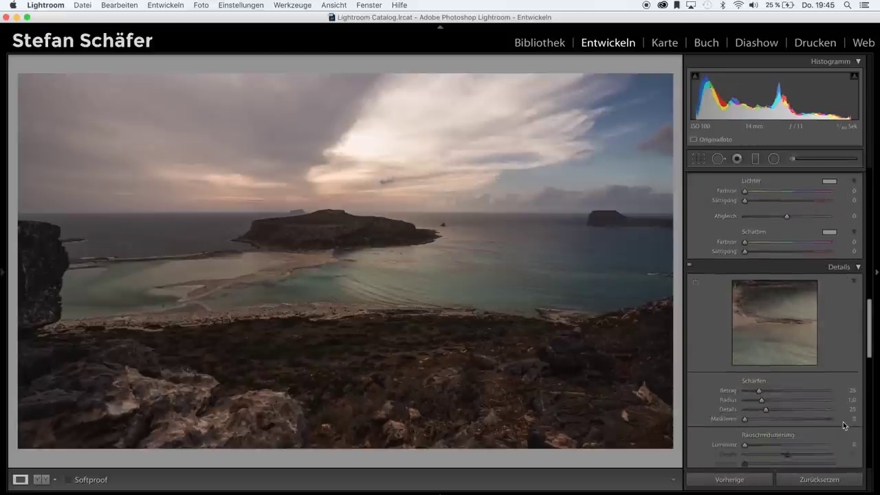
scroll(843, 422, "down", 1)
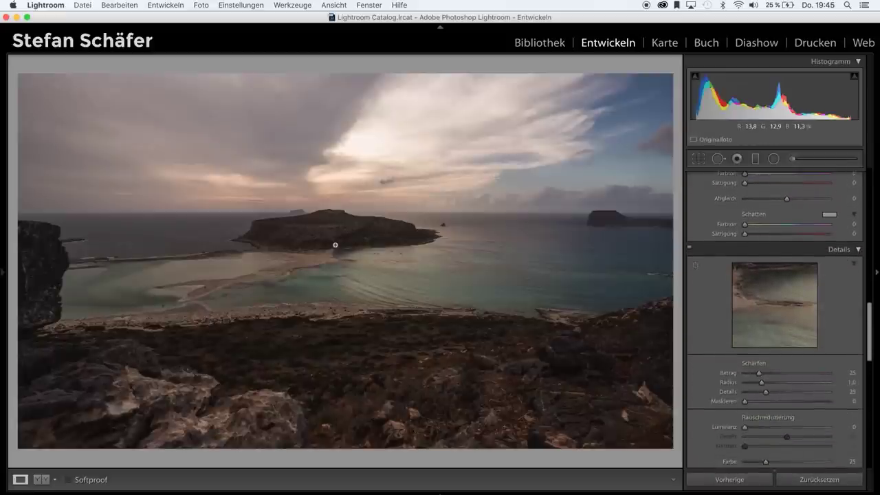
left_click(335, 245)
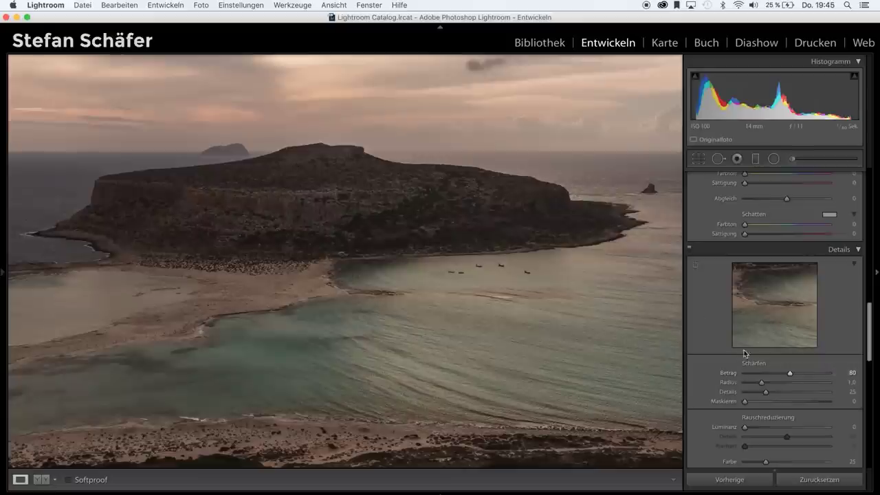
Step: Return to full view and set sharpening amount 80 with masking 44 while previewing the mask
key("z")
key("alt")
left_click_drag(752, 402, 783, 402)
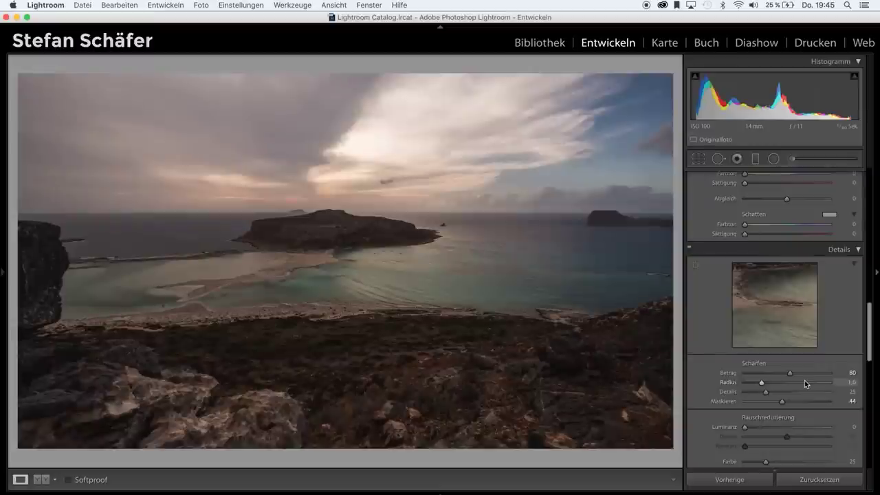
scroll(804, 380, "down", 5)
scroll(804, 380, "down", 1)
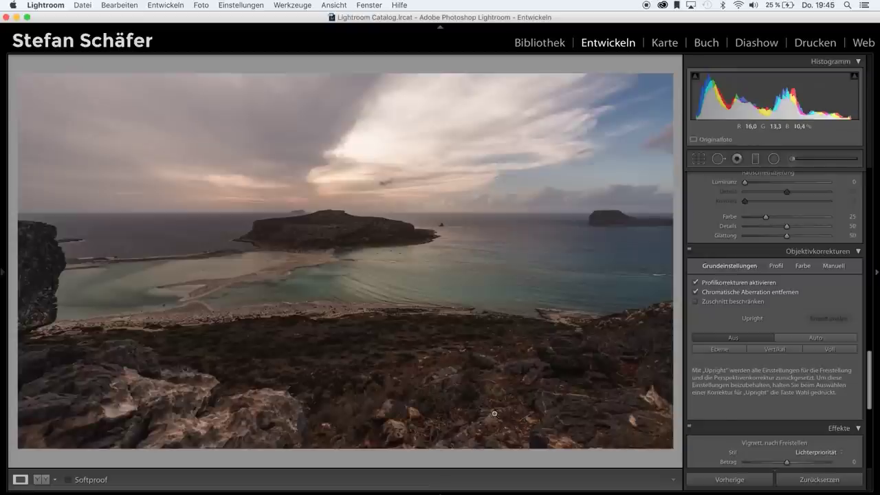
Step: Add a −12 post-crop vignette to darken the corners
scroll(810, 351, "down", 5)
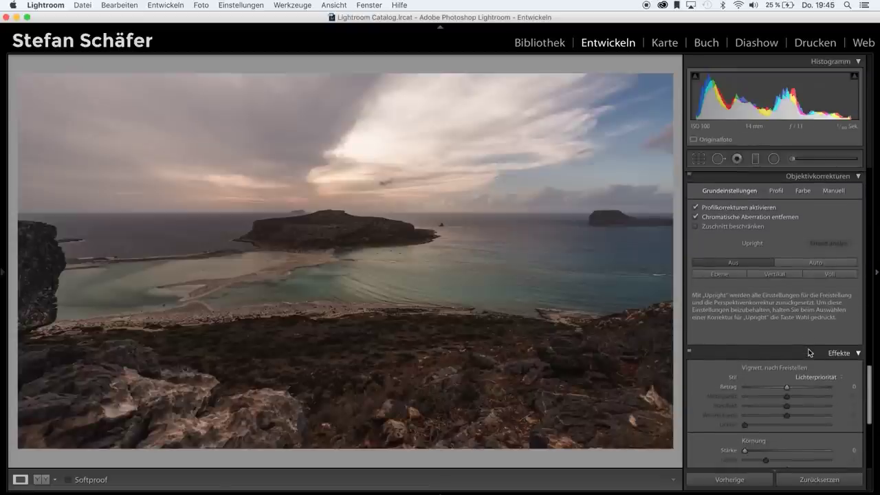
scroll(809, 351, "down", 2)
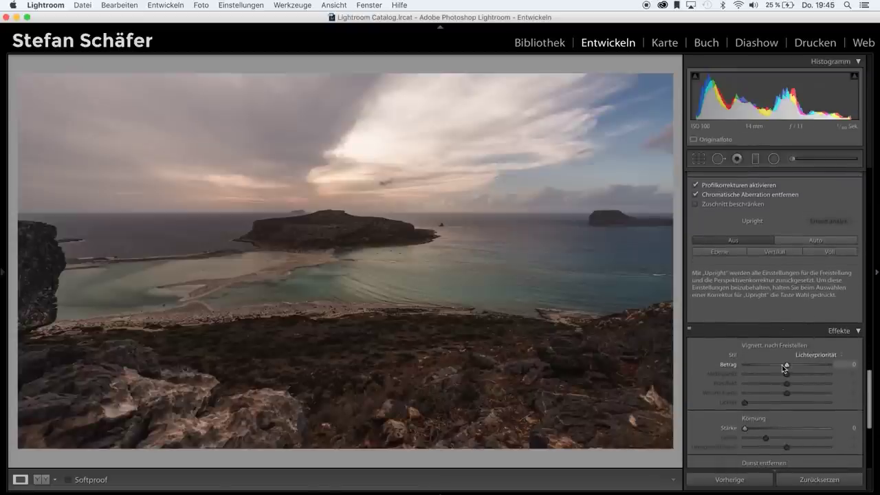
left_click_drag(785, 365, 782, 366)
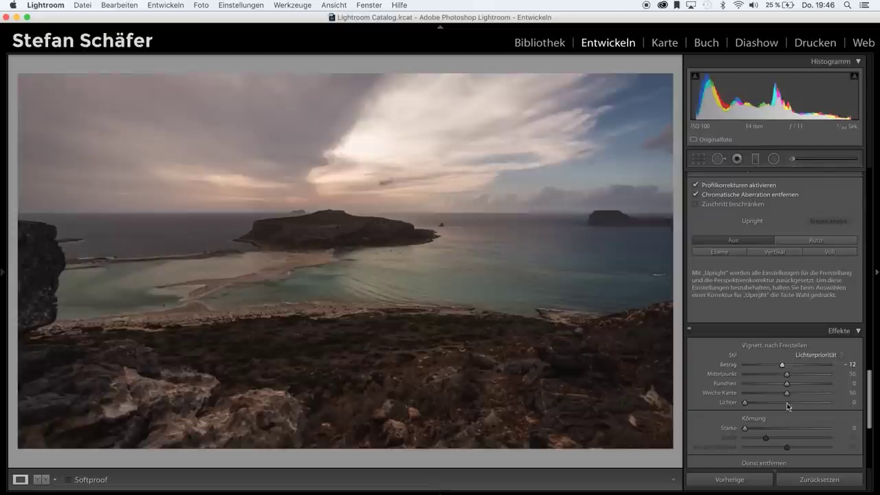
Step: Set the Dehaze amount to +17
scroll(786, 404, "down", 3)
scroll(789, 406, "down", 2)
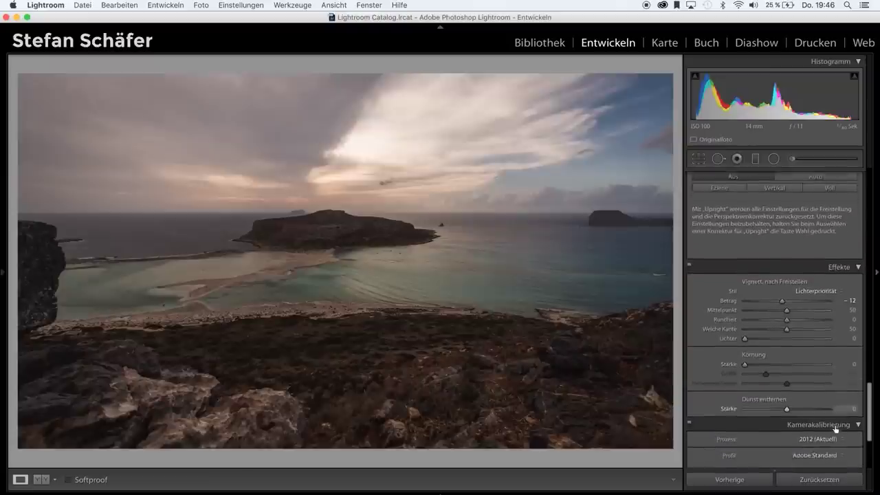
left_click(794, 404)
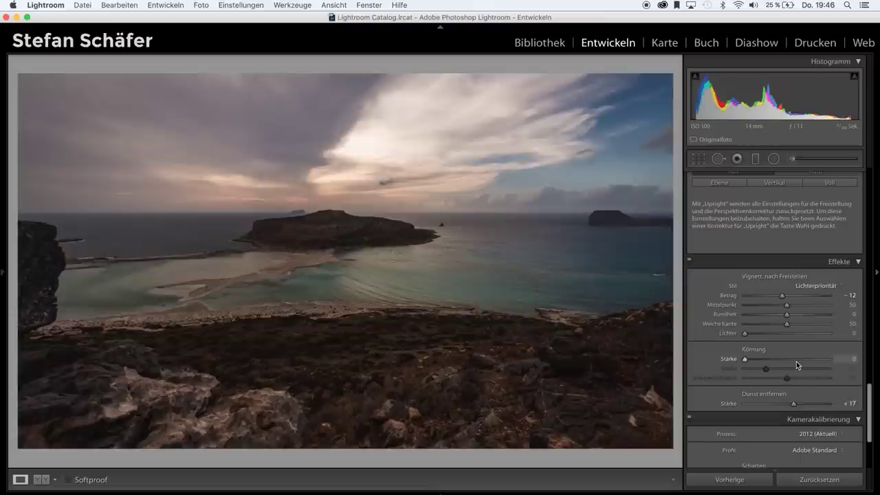
scroll(796, 361, "up", 3)
scroll(796, 361, "up", 3)
scroll(796, 361, "up", 3)
scroll(796, 362, "up", 3)
scroll(796, 361, "up", 3)
scroll(796, 361, "up", 3)
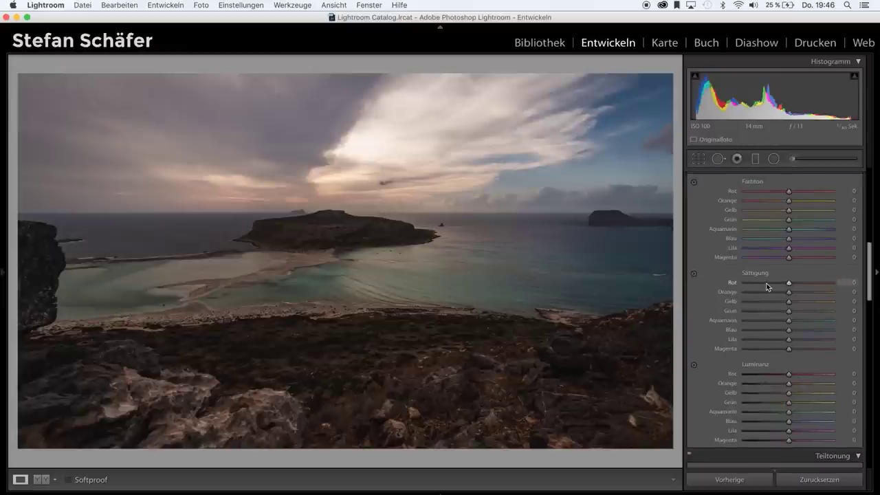
Step: In Split Toning, give shadows hue 199 saturation 5 and highlights hue 20 saturation 8
scroll(828, 275, "down", 5)
scroll(828, 276, "down", 3)
scroll(828, 275, "up", 2)
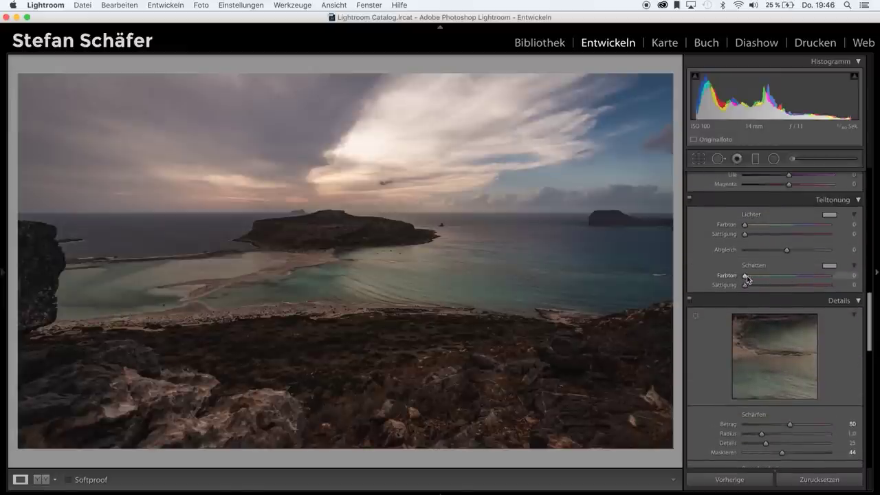
scroll(748, 279, "up", 1)
mouse_move(745, 297)
left_mouse_down()
mouse_move(786, 300)
mouse_move(748, 311)
left_mouse_up()
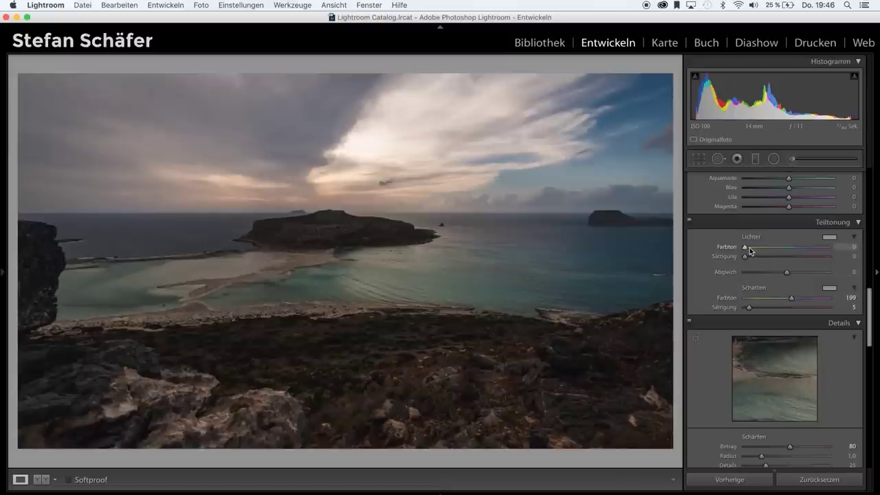
left_click_drag(745, 256, 752, 258)
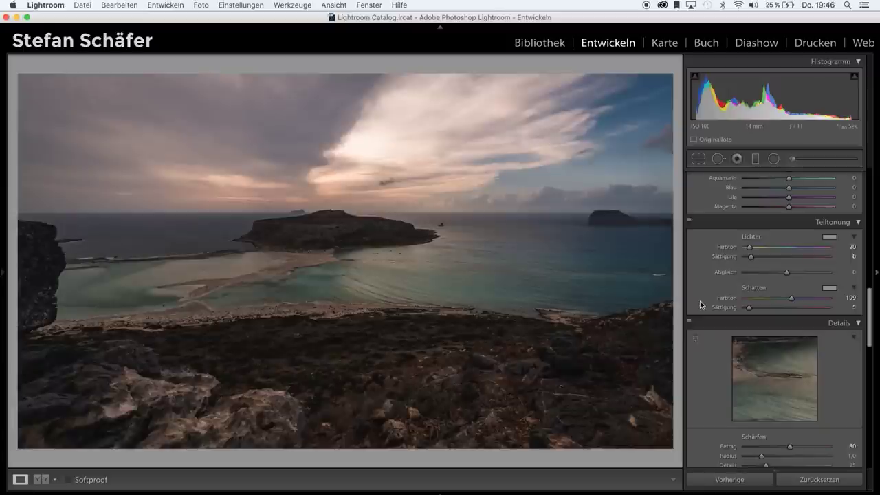
scroll(762, 301, "up", 5)
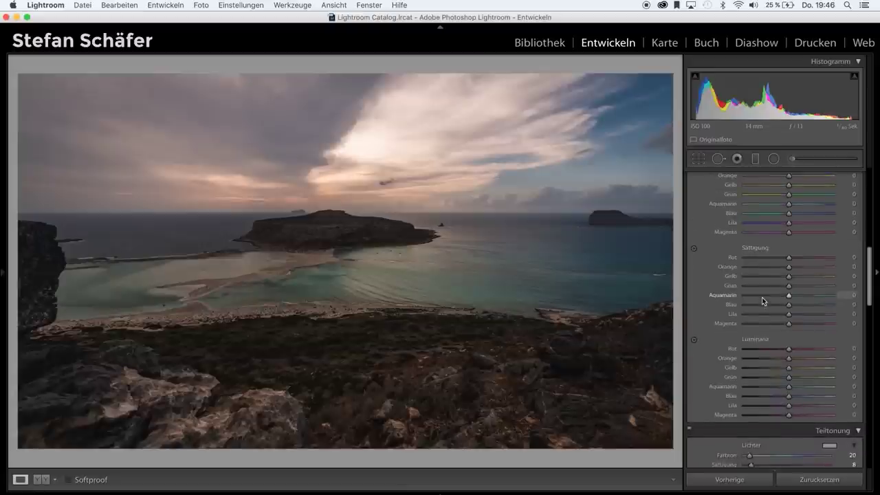
Step: Nudge the Temp slider right, then back, settling white balance at 7,095
scroll(762, 297, "up", 3)
scroll(762, 297, "up", 4)
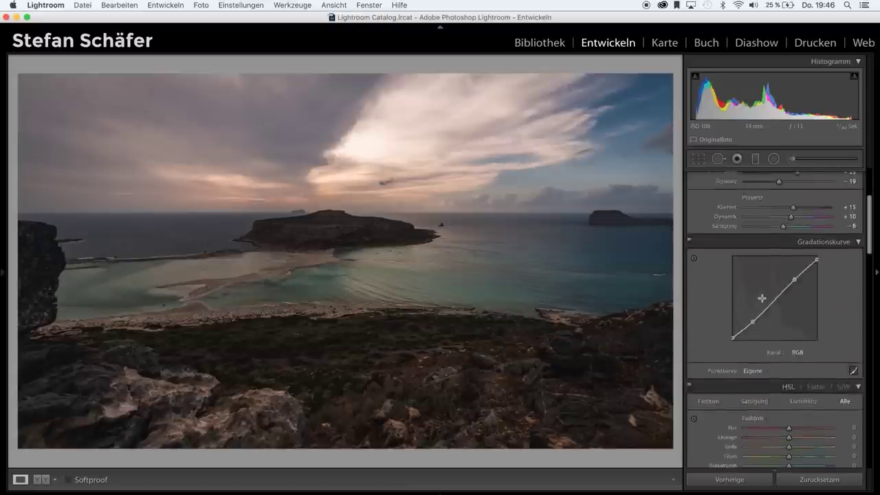
scroll(761, 297, "up", 4)
scroll(762, 297, "up", 3)
left_click_drag(786, 224, 791, 223)
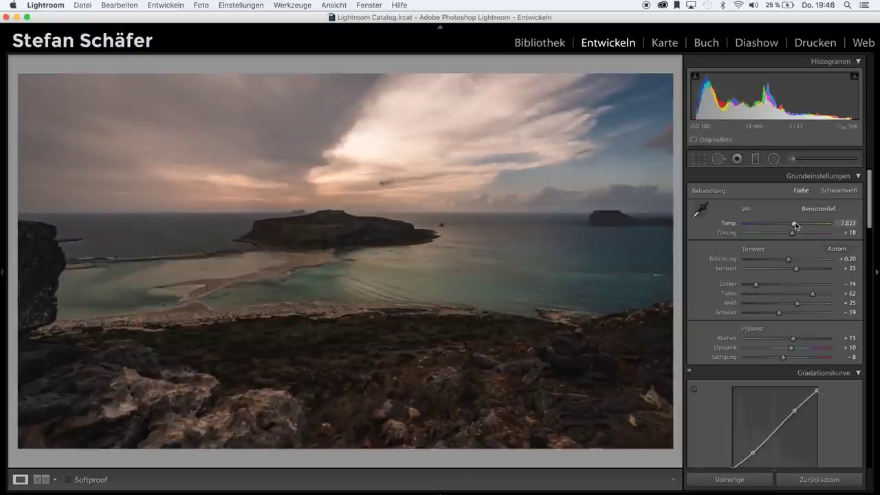
left_click_drag(796, 224, 793, 225)
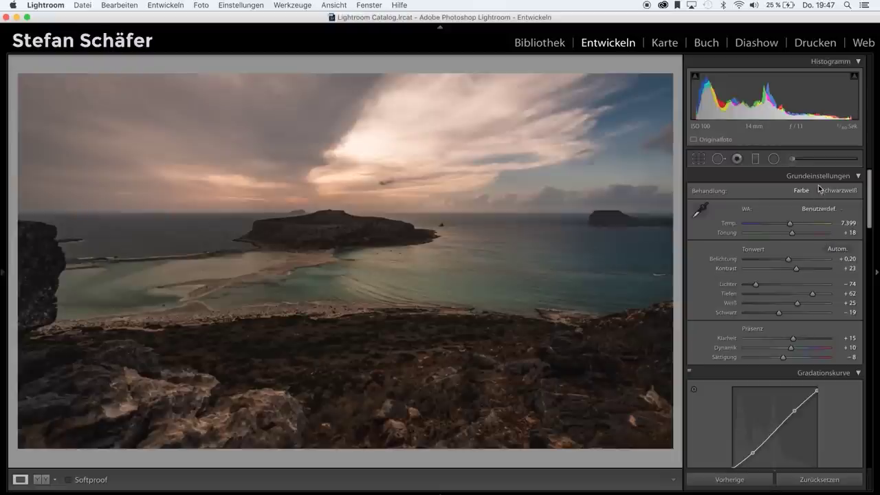
left_click_drag(790, 225, 788, 224)
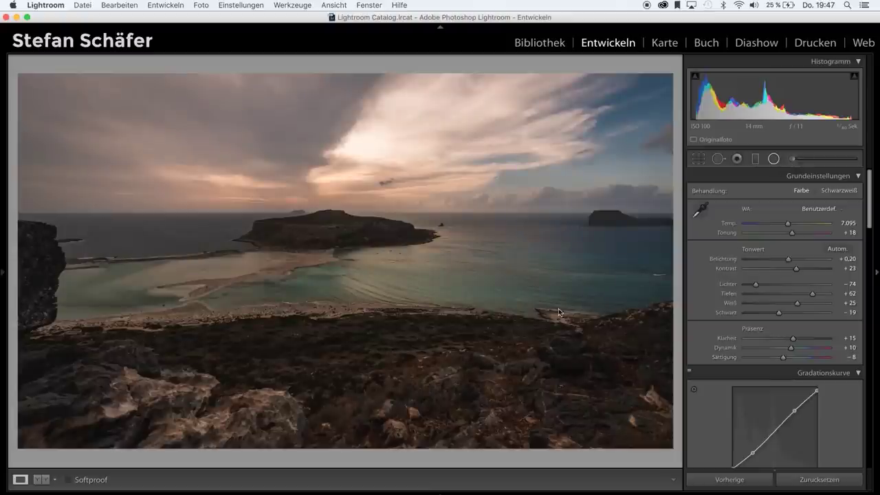
Step: Draw a radial filter on the island with exposure +1.04, feather 100, inverted mask, and reposition it
key("shift+m")
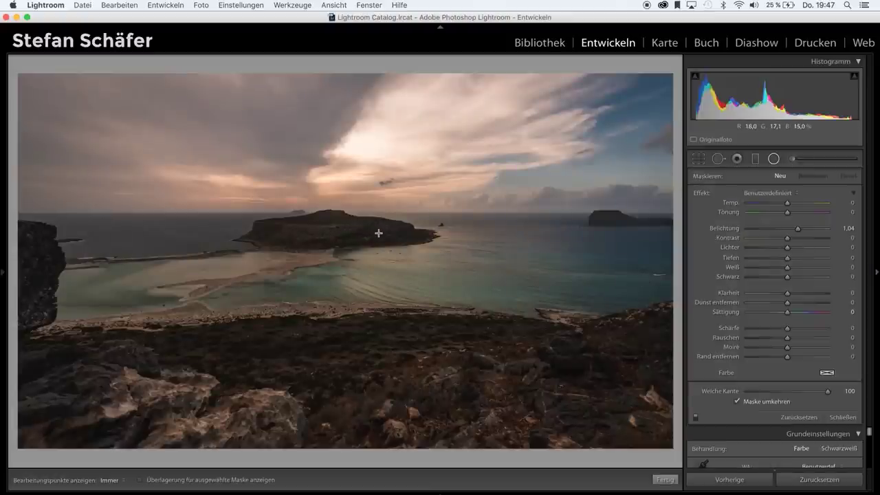
left_click_drag(357, 220, 384, 235)
left_click(369, 227)
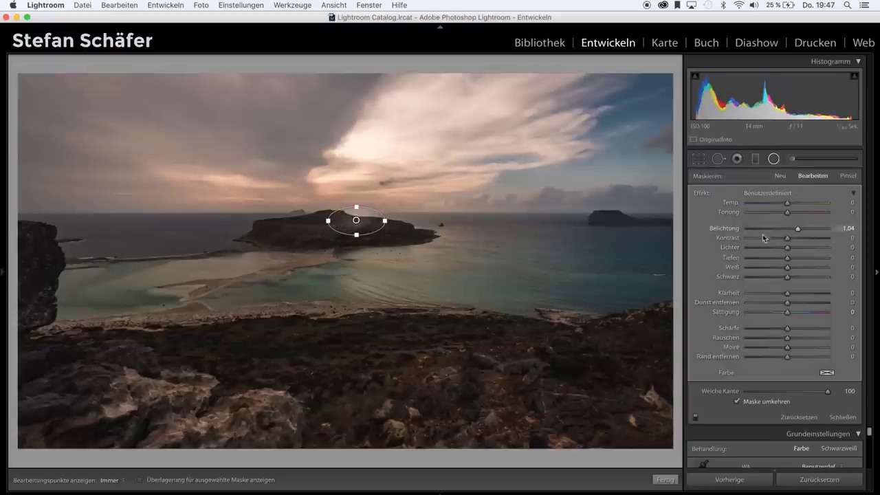
left_click_drag(356, 227, 338, 233)
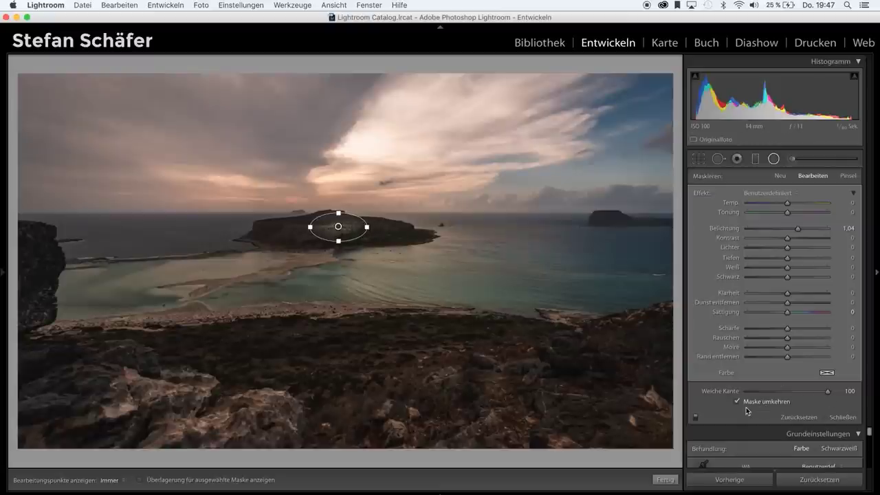
mouse_move(354, 229)
left_mouse_down()
mouse_move(333, 232)
mouse_move(383, 229)
left_mouse_up()
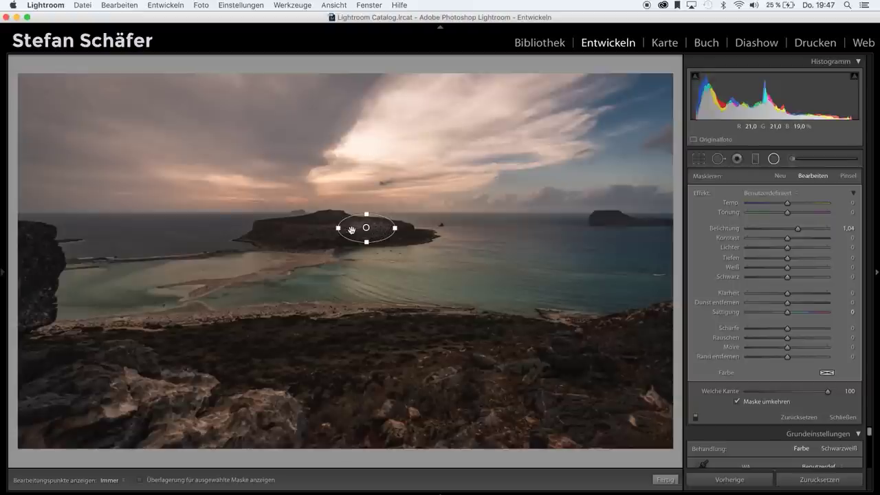
Step: Duplicate the island radial filter and place the copy on the lower-left foreground rocks
right_click(379, 232)
left_click(392, 235)
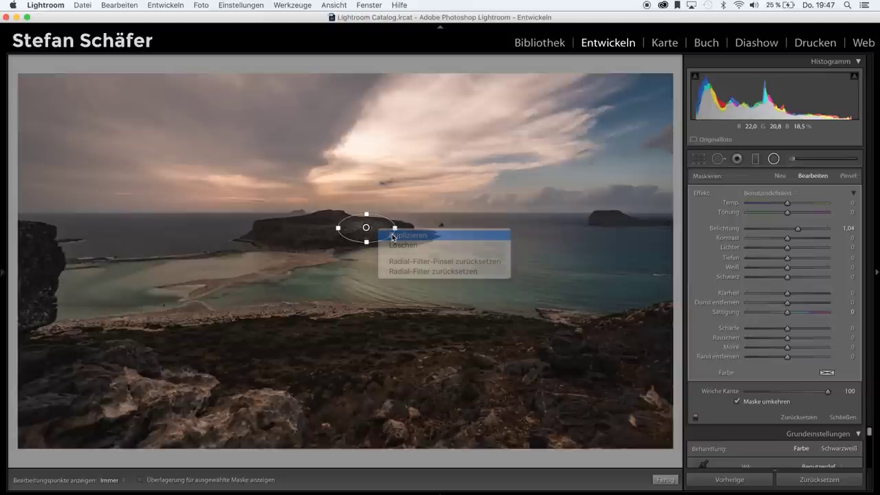
mouse_move(380, 226)
left_mouse_down()
mouse_move(234, 356)
mouse_move(142, 401)
mouse_move(125, 369)
left_mouse_up()
mouse_move(160, 398)
left_mouse_down()
mouse_move(156, 404)
mouse_move(197, 401)
left_mouse_up()
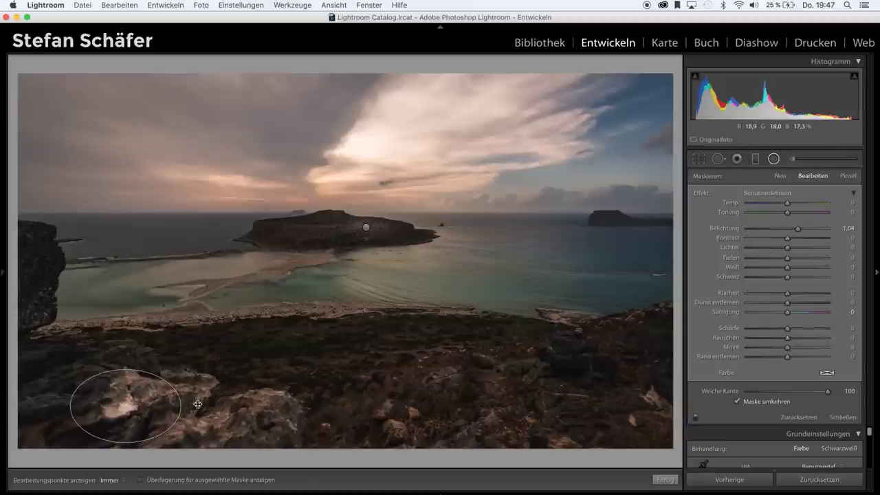
left_click_drag(145, 413, 165, 402)
right_click(166, 399)
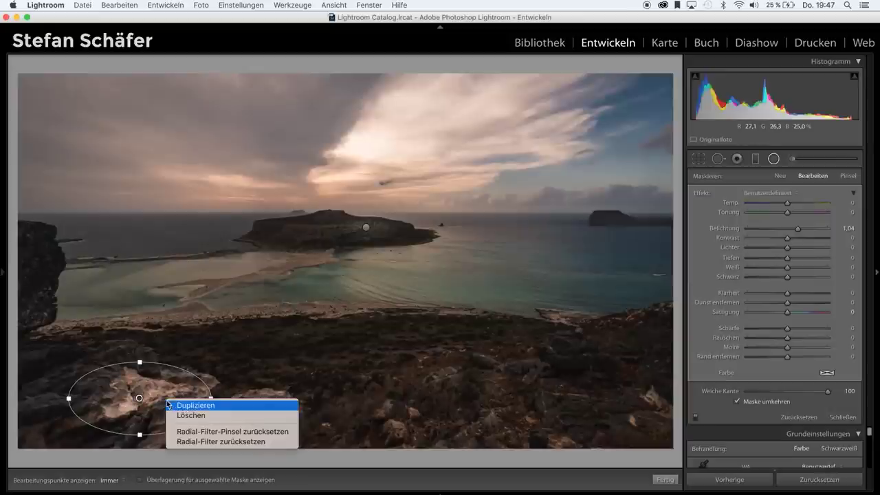
key("Escape")
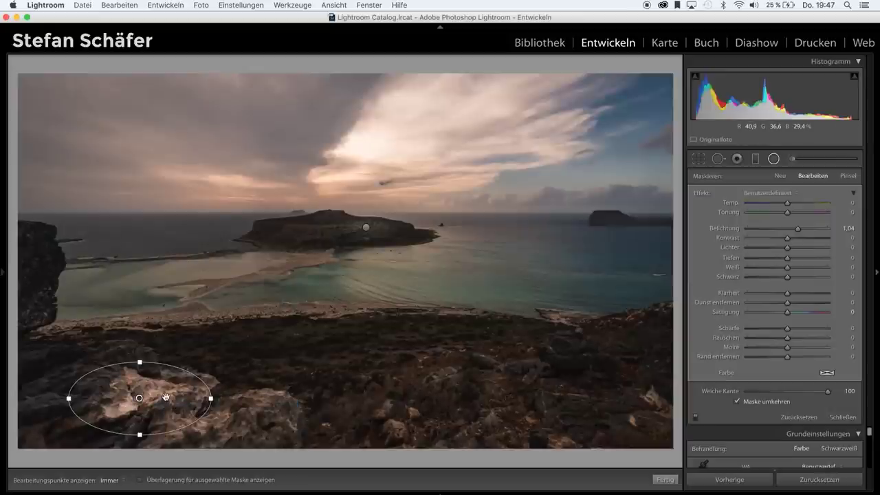
Step: Add a radial filter over the left cliff and duplicate it onto the lower-right rocks
mouse_move(69, 327)
left_mouse_down()
mouse_move(60, 299)
mouse_move(26, 268)
mouse_move(36, 264)
left_mouse_up()
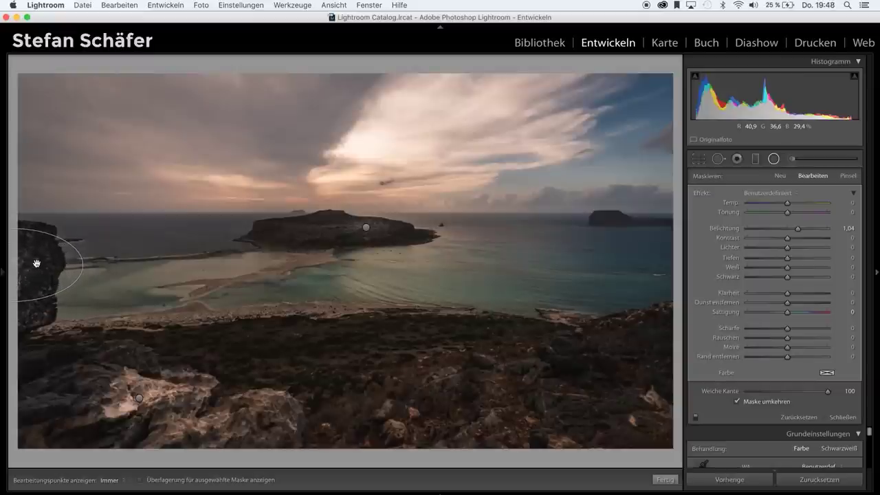
right_click(36, 264)
left_click(44, 268)
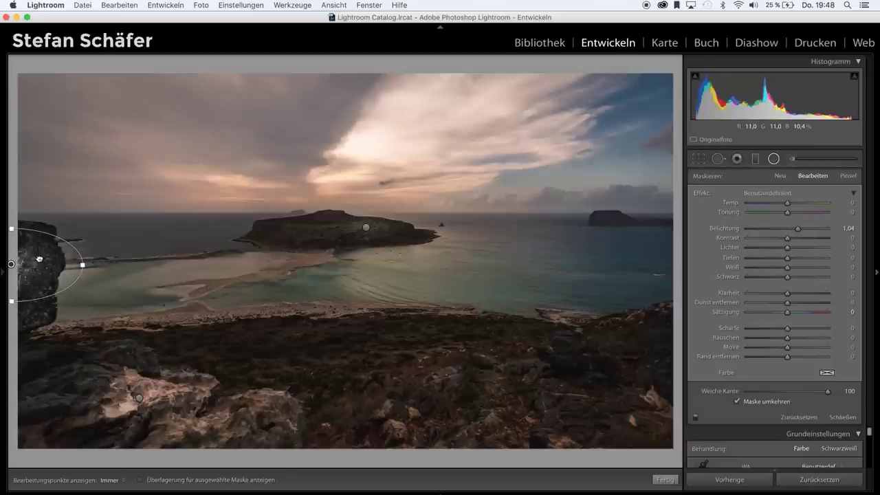
left_click_drag(39, 259, 593, 358)
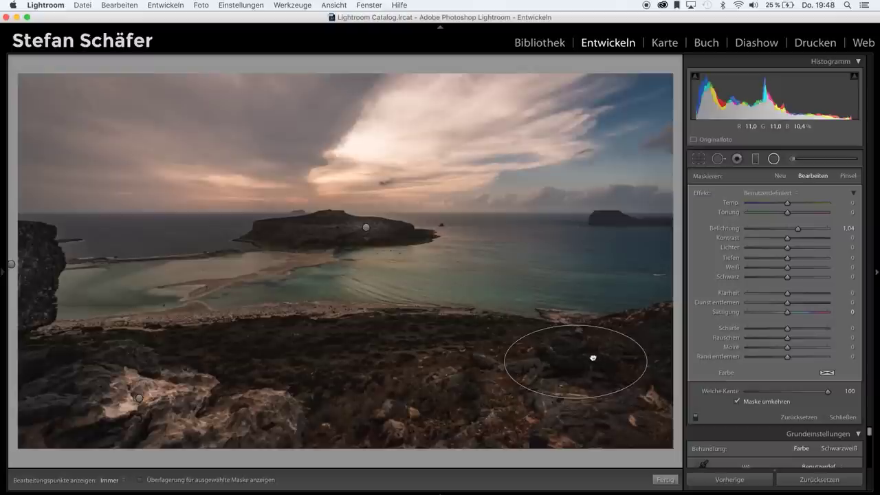
Step: Duplicate the lower-right filter across the rocks and raise the lower-right filter's exposure to 1.51
right_click(602, 359)
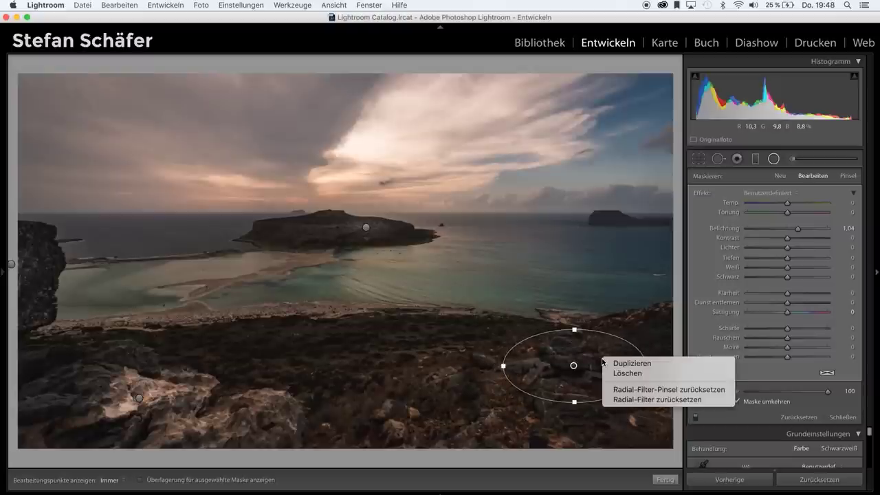
left_click(616, 364)
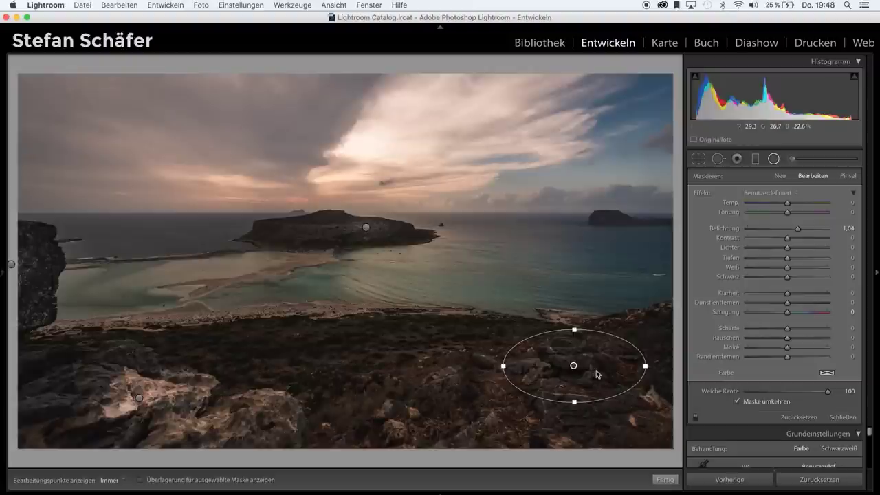
left_click_drag(596, 372, 445, 402)
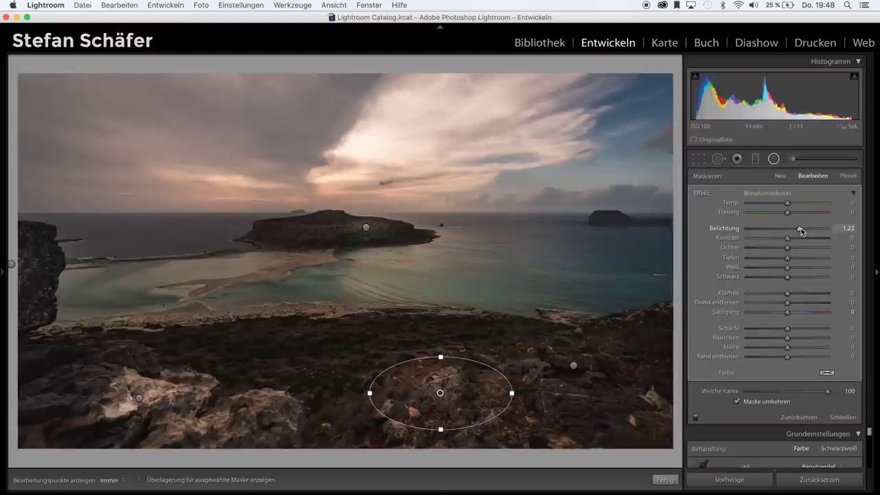
left_click(573, 365)
left_click_drag(797, 228, 804, 227)
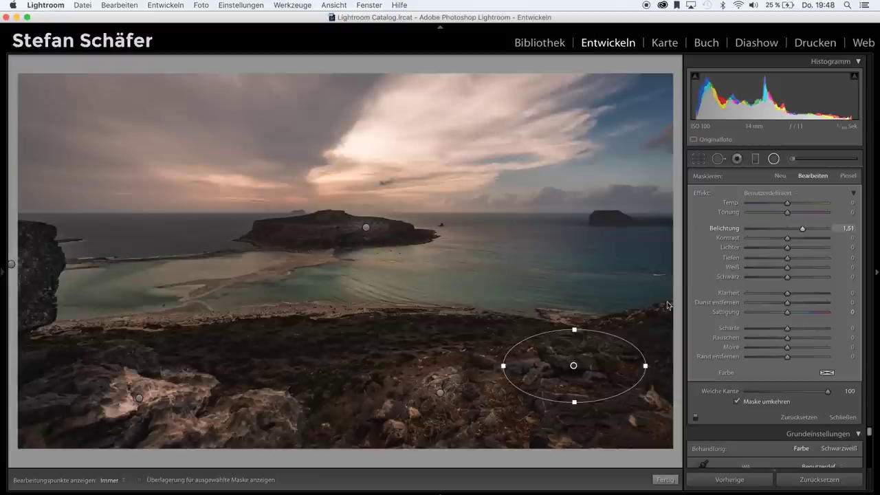
Step: Duplicate the lower-right radial filter onto the lagoon water, widen it and lower exposure to 0.85
right_click(594, 362)
left_click(602, 365)
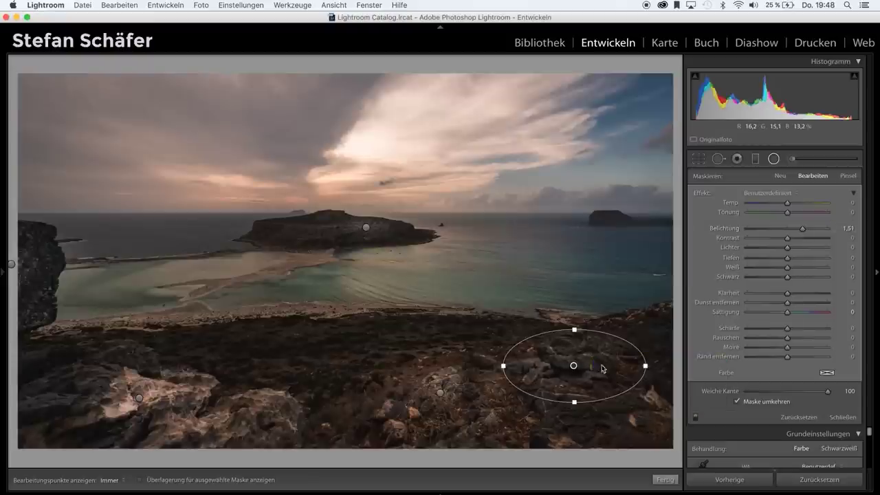
left_click_drag(589, 370, 488, 282)
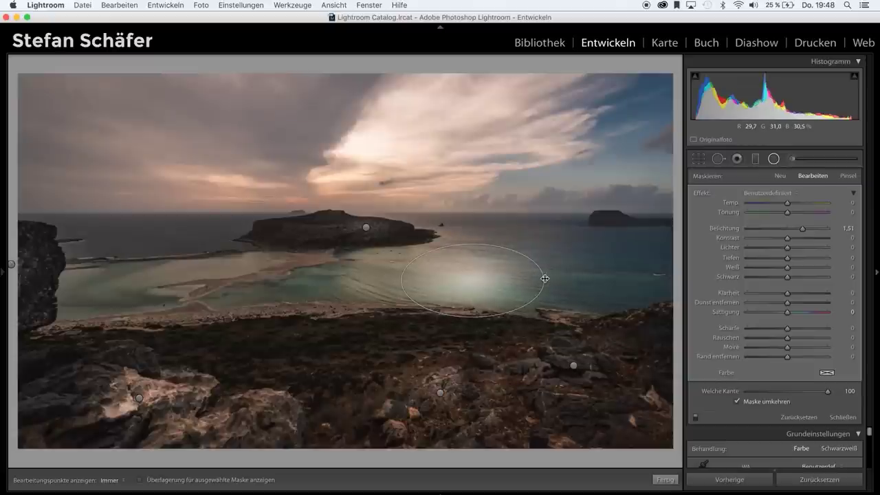
left_click_drag(550, 279, 647, 279)
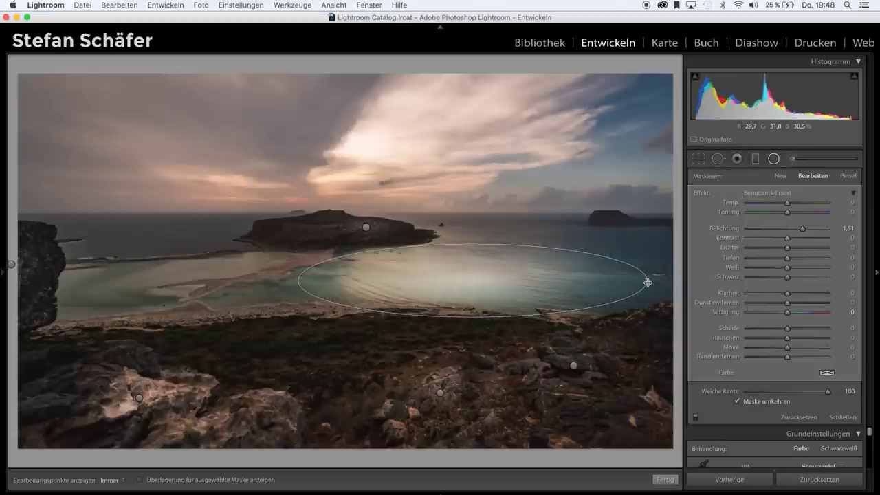
left_click_drag(803, 229, 798, 229)
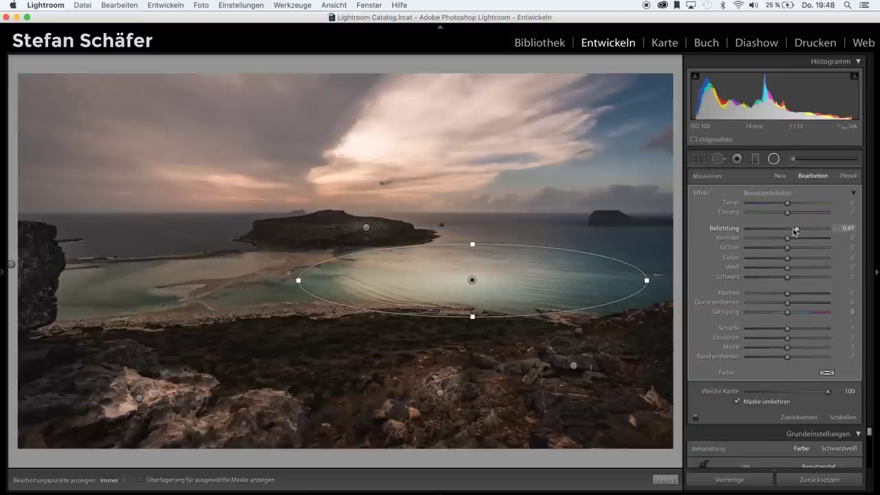
left_click_drag(795, 230, 793, 230)
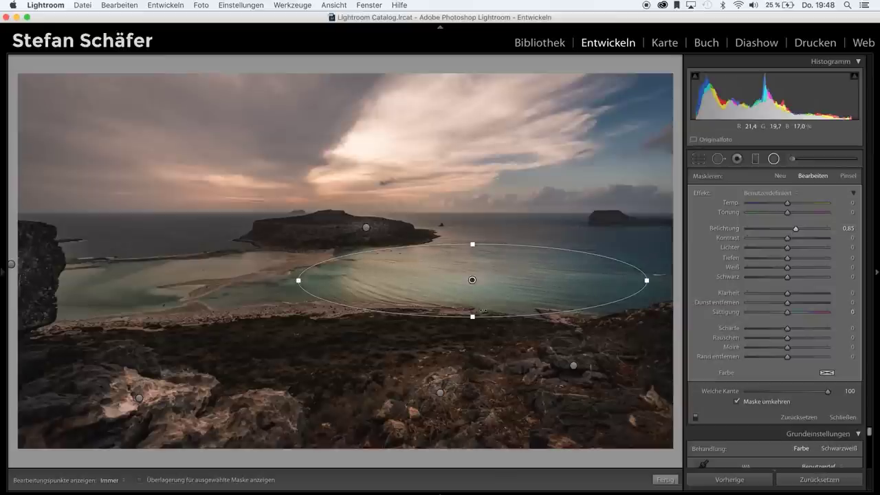
Step: Duplicate the water filter and move the copy onto the foreground rocks
right_click(510, 271)
left_click(512, 275)
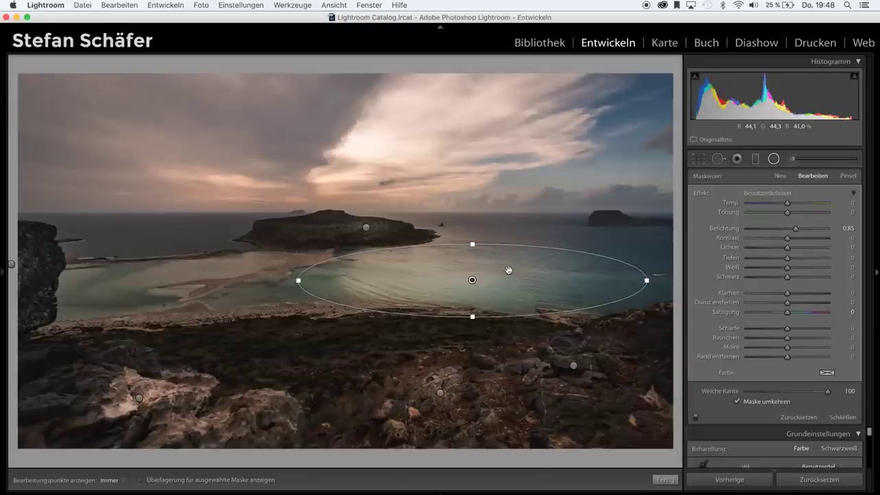
mouse_move(508, 271)
left_mouse_down()
mouse_move(370, 342)
mouse_move(376, 364)
left_mouse_up()
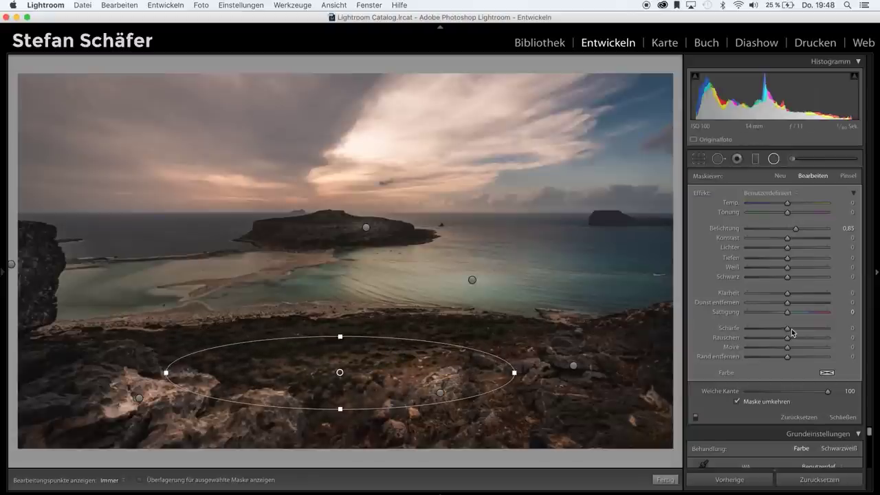
Step: Select the left-edge rock filter and raise its exposure to 1.99
left_click(575, 367)
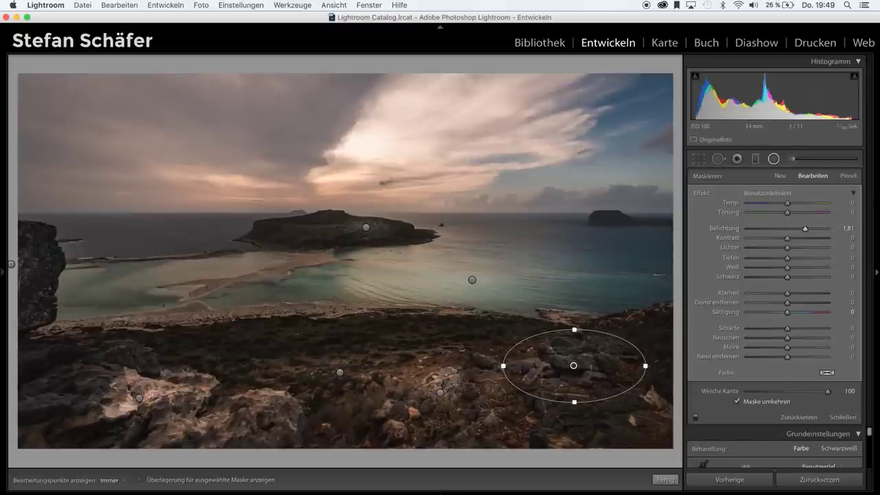
left_click(139, 398)
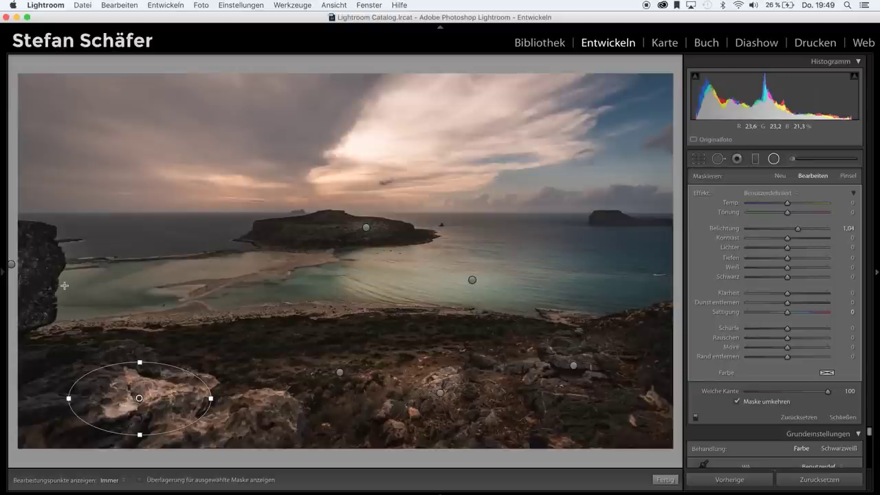
left_click(11, 264)
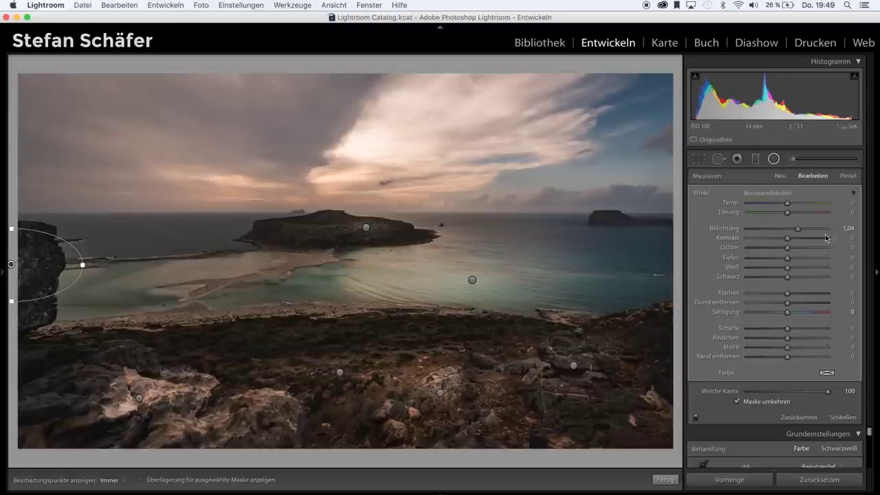
left_click_drag(802, 228, 807, 228)
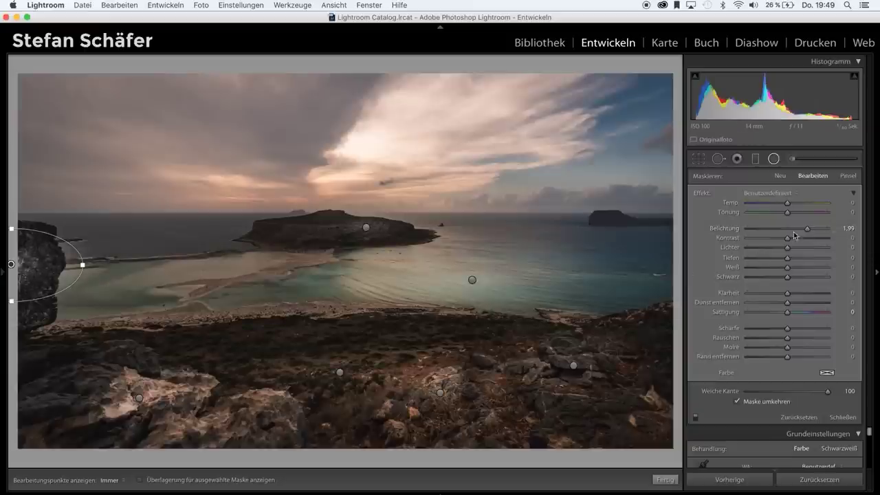
Step: Duplicate it over the right-hand island, set exposure 0.82, and flatten the ellipse
right_click(49, 264)
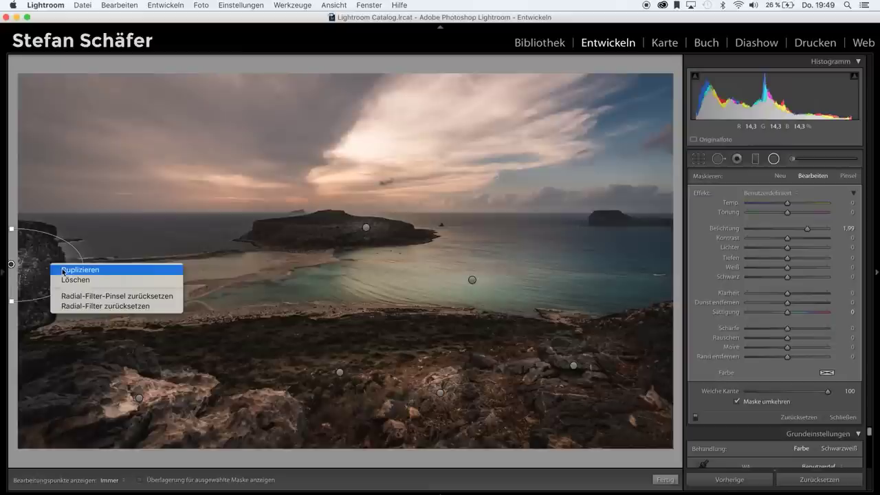
left_click(63, 270)
left_click_drag(36, 266, 420, 283)
left_click_drag(588, 230, 632, 234)
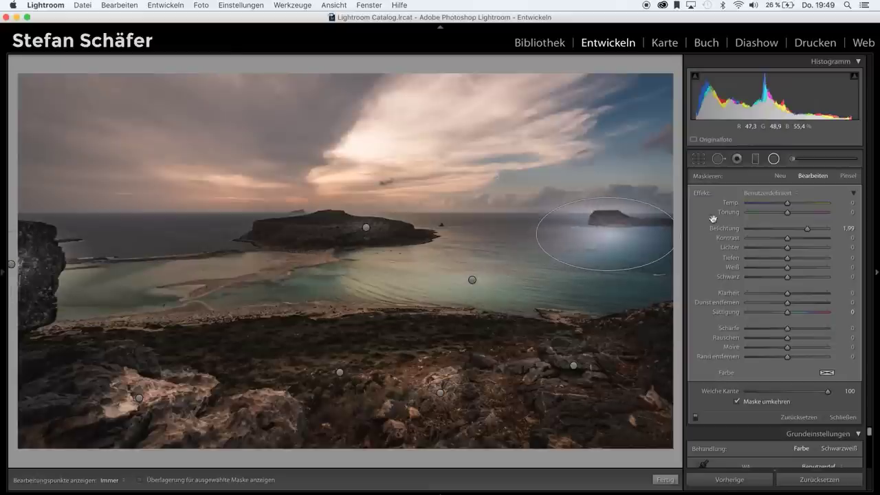
left_click_drag(807, 229, 798, 231)
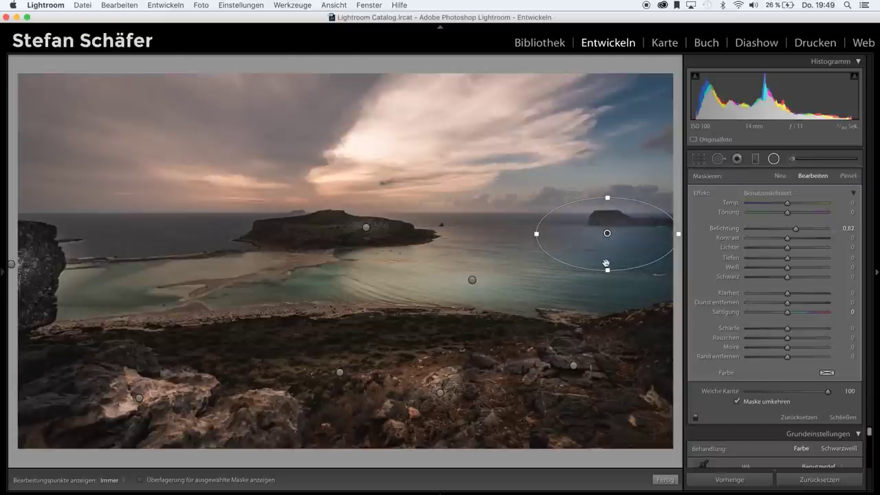
left_click_drag(607, 261, 606, 253)
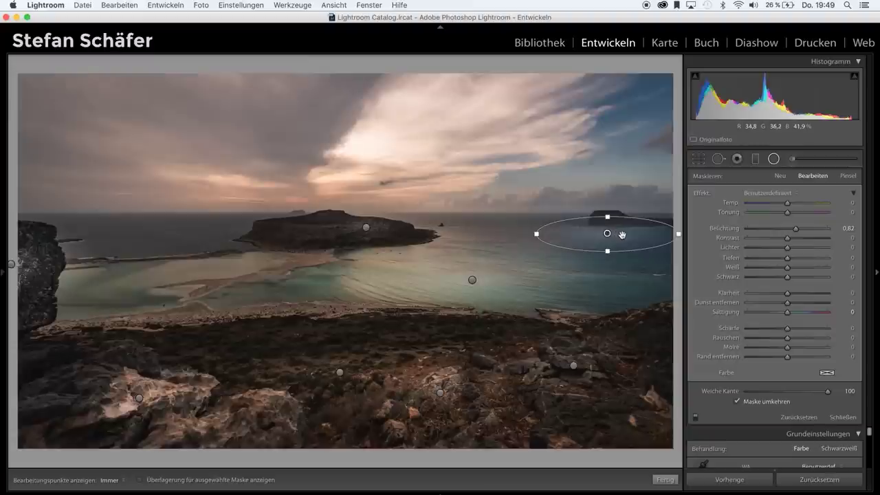
left_click_drag(629, 232, 629, 230)
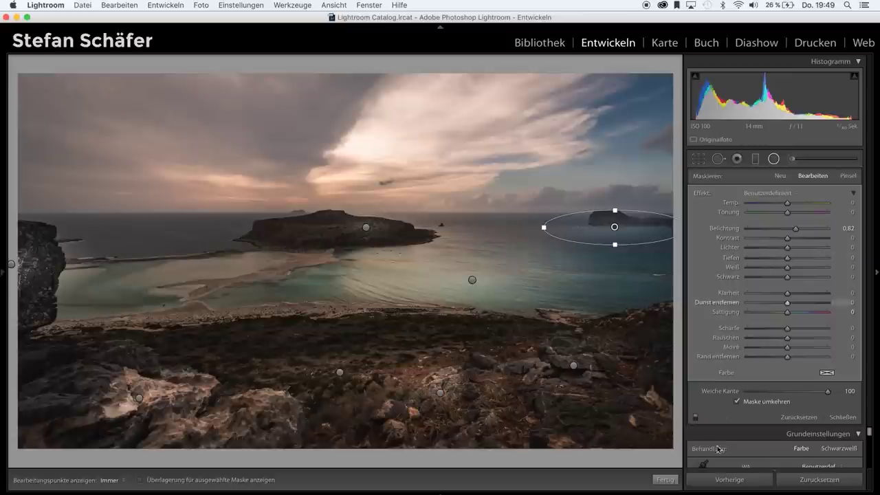
Step: Draw a new wide radial filter ellipse across the horizon sky
left_click(774, 176)
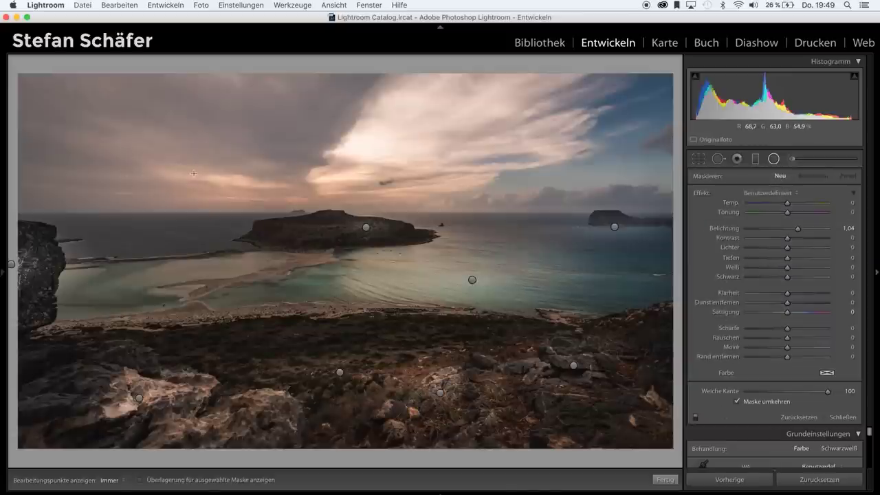
left_click_drag(262, 173, 506, 220)
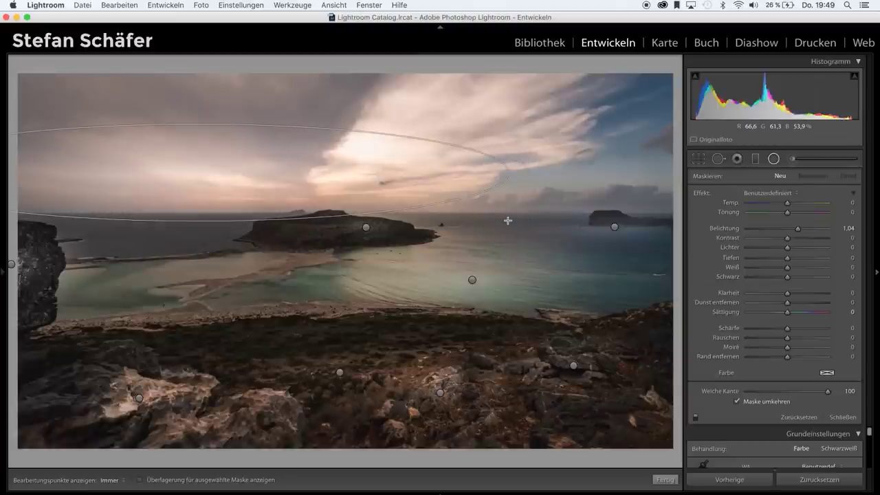
mouse_move(350, 172)
left_mouse_down()
mouse_move(450, 190)
mouse_move(400, 191)
left_mouse_up()
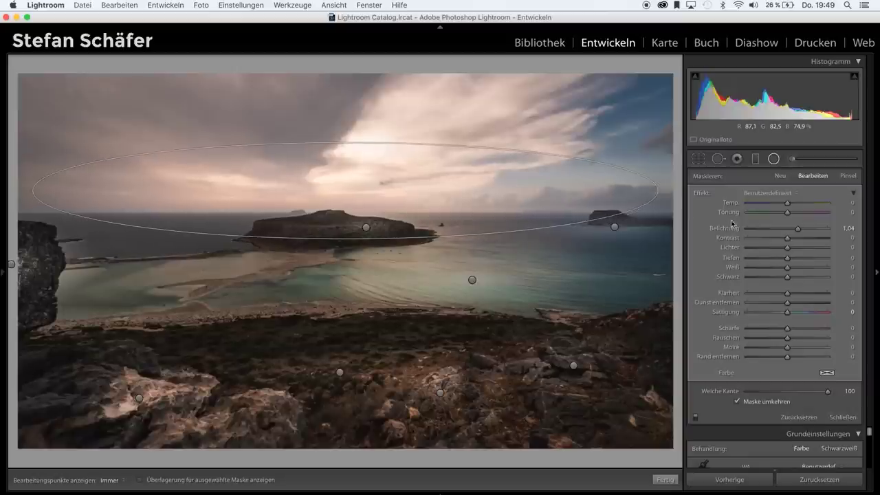
Step: Set the sky filter to exposure 0, Temp 39 and Tönung 18, then finish masking
left_click_drag(798, 230, 788, 232)
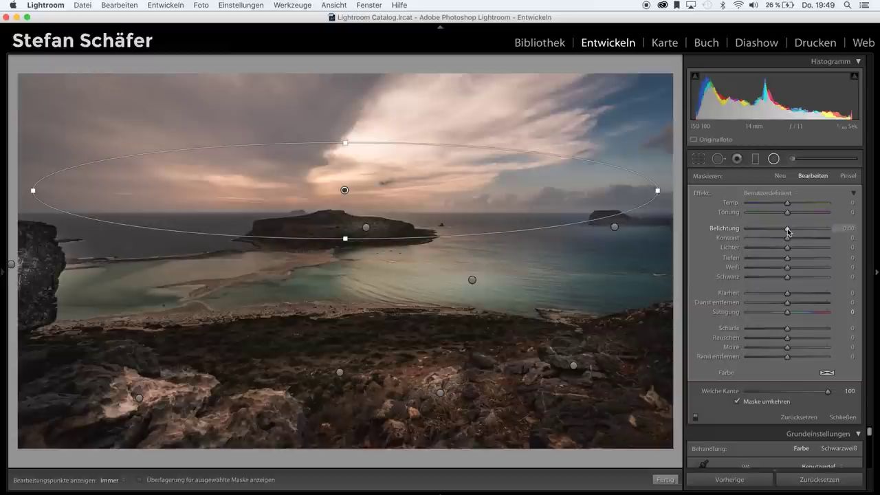
left_click(801, 203)
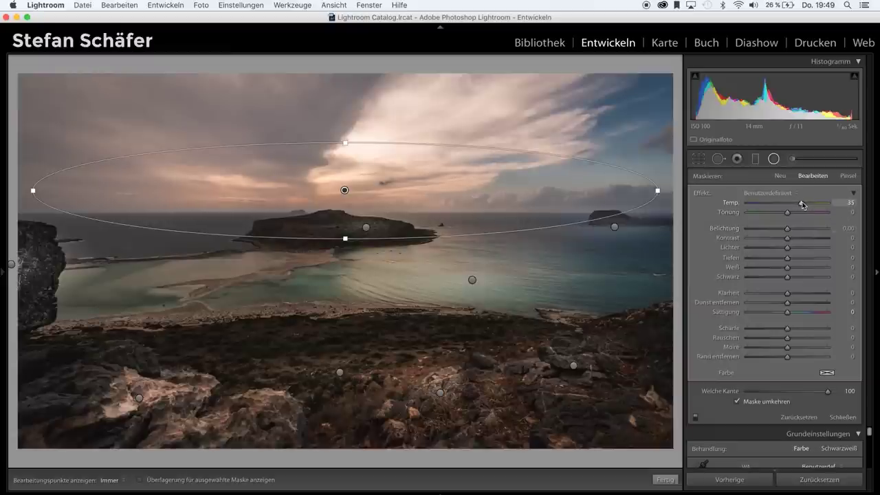
left_click_drag(804, 204, 803, 204)
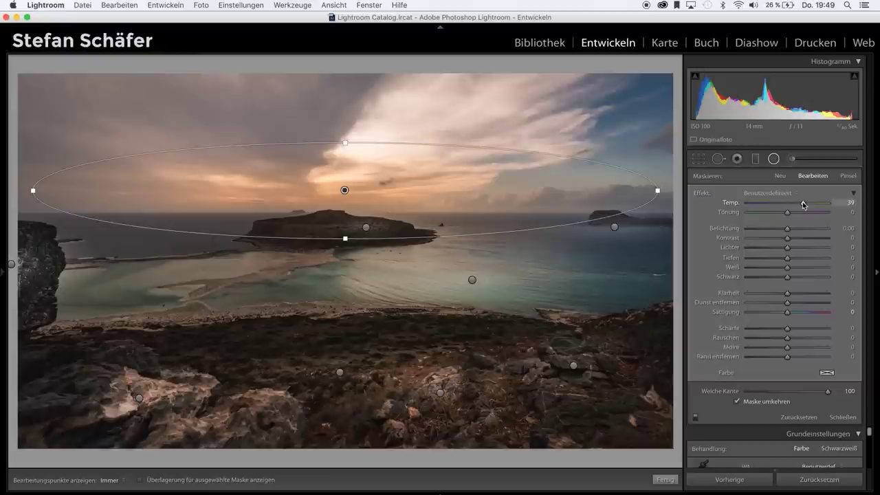
left_click(795, 213)
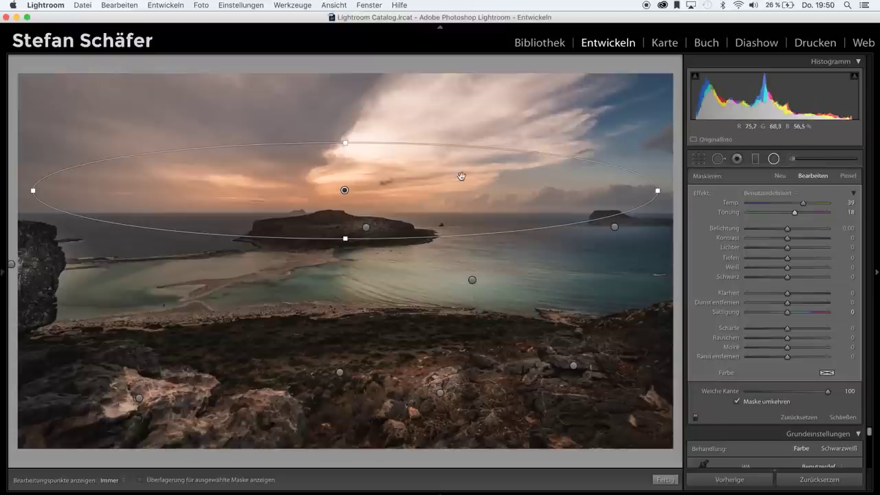
left_click(666, 480)
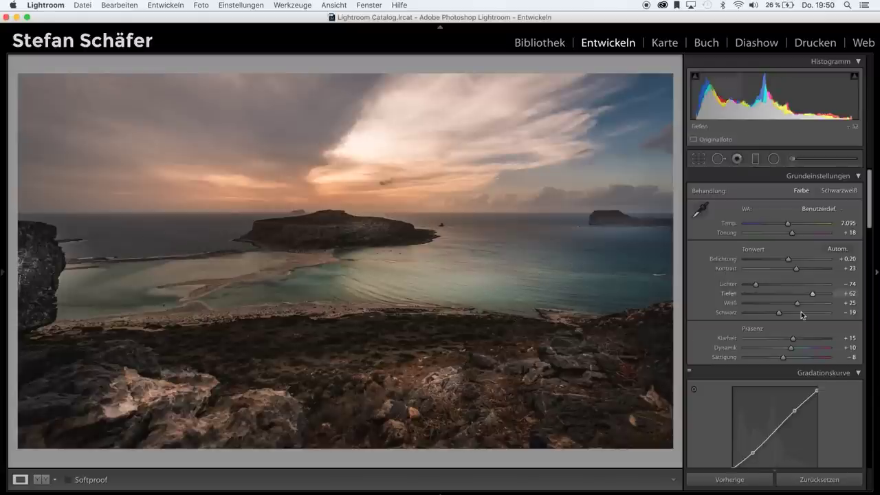
Step: In HSL, set Aquamarin hue to −22 and Blau hue to −7
scroll(801, 312, "down", 5)
scroll(800, 311, "down", 3)
scroll(801, 312, "down", 2)
scroll(801, 312, "down", 1)
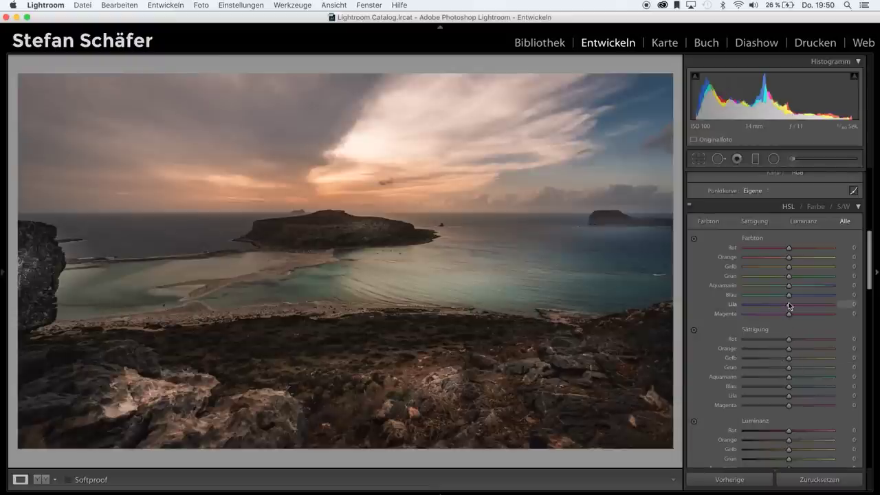
mouse_move(789, 289)
left_mouse_down()
mouse_move(745, 289)
mouse_move(843, 293)
mouse_move(797, 289)
mouse_move(779, 299)
left_mouse_up()
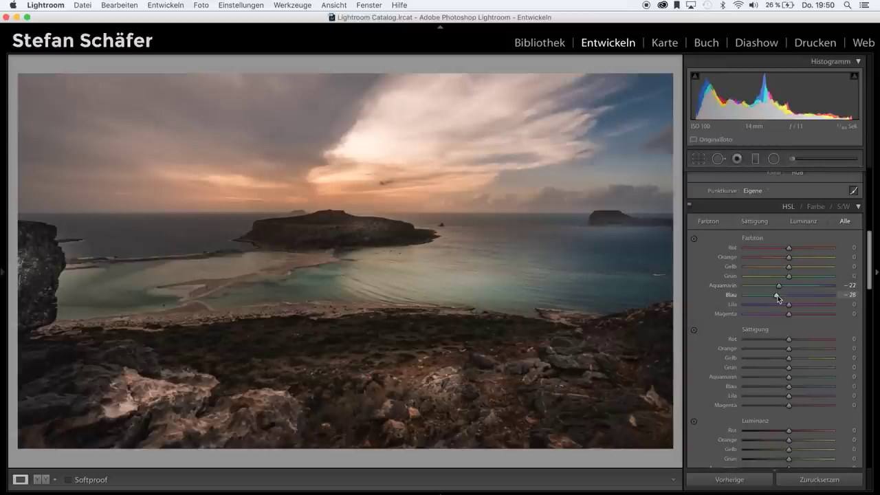
left_click_drag(780, 297, 787, 299)
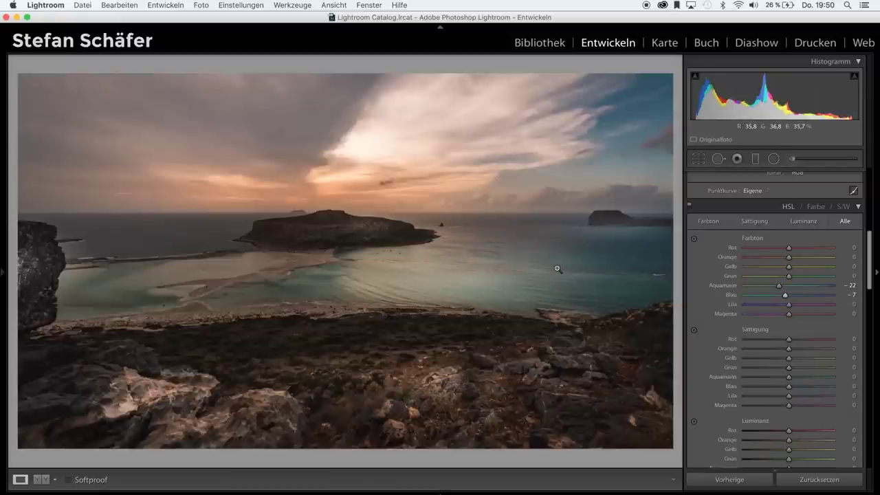
Step: Raise HSL luminance: Blau +39, Grün +14, Gelb +12
scroll(790, 389, "down", 4)
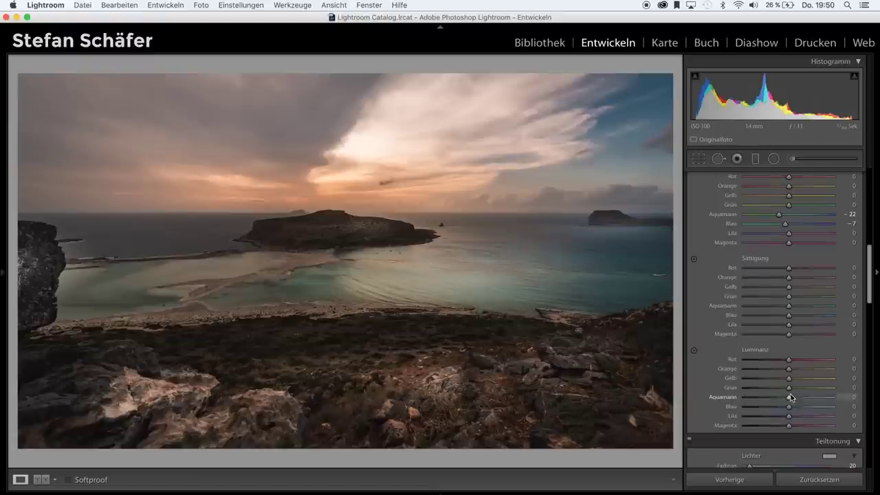
left_click_drag(789, 407, 805, 410)
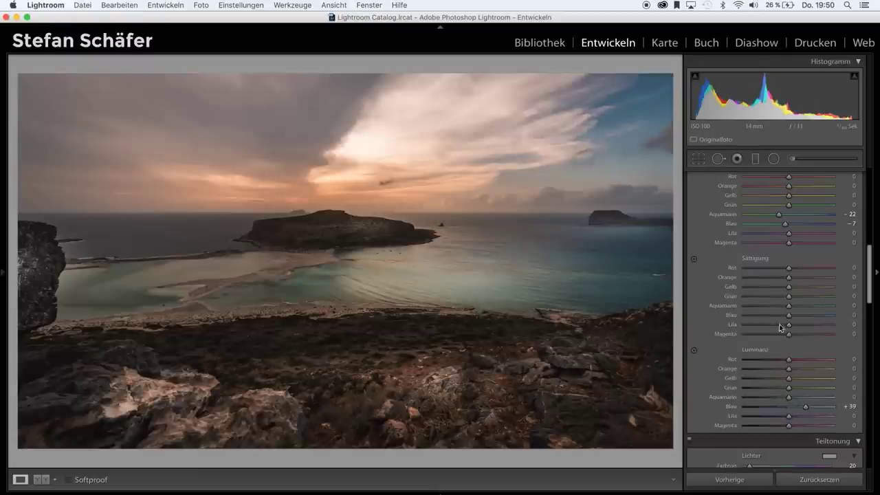
left_click(802, 370)
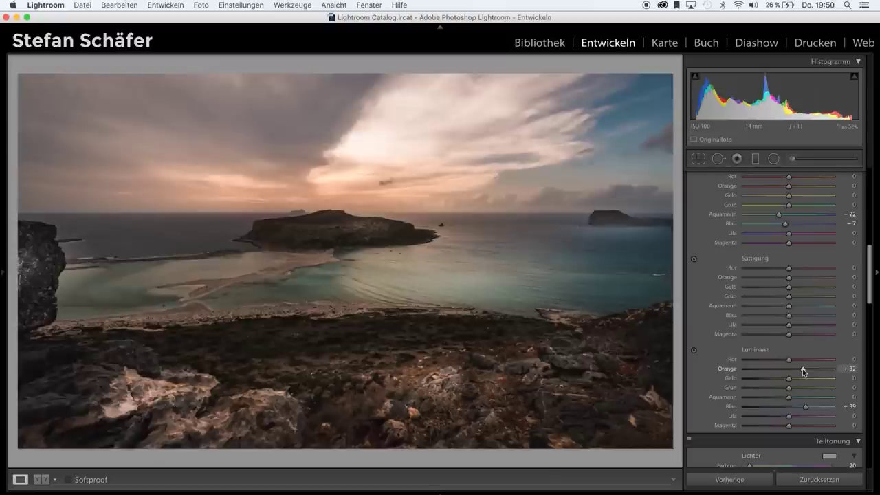
left_click_drag(791, 371, 789, 371)
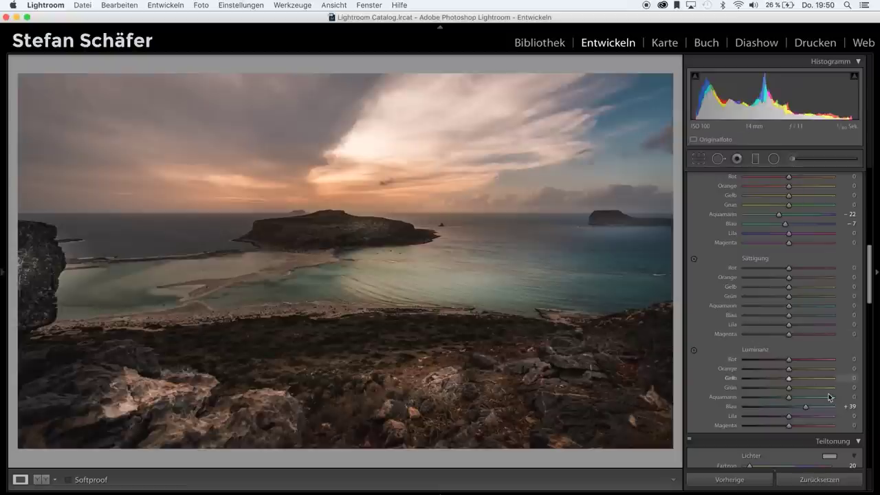
left_click(795, 389)
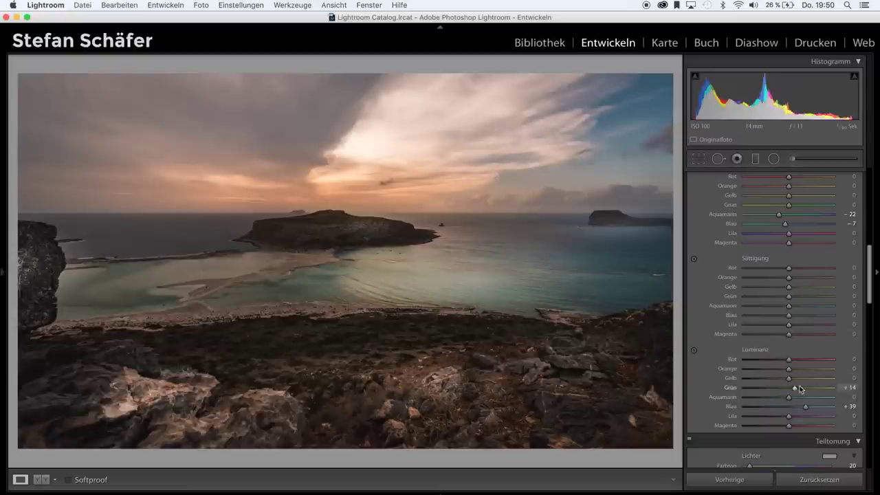
left_click(794, 379)
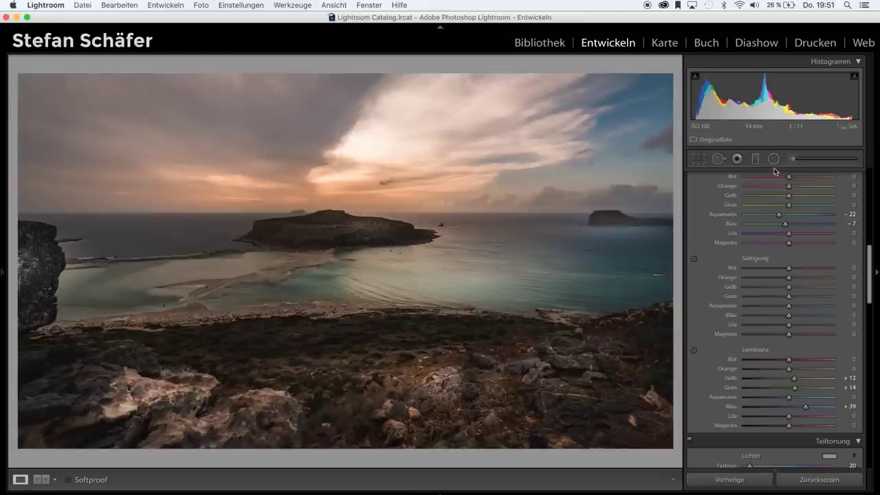
Step: Add a graduated filter from sky to horizon with exposure −0.59 and shadows 71
left_click(755, 158)
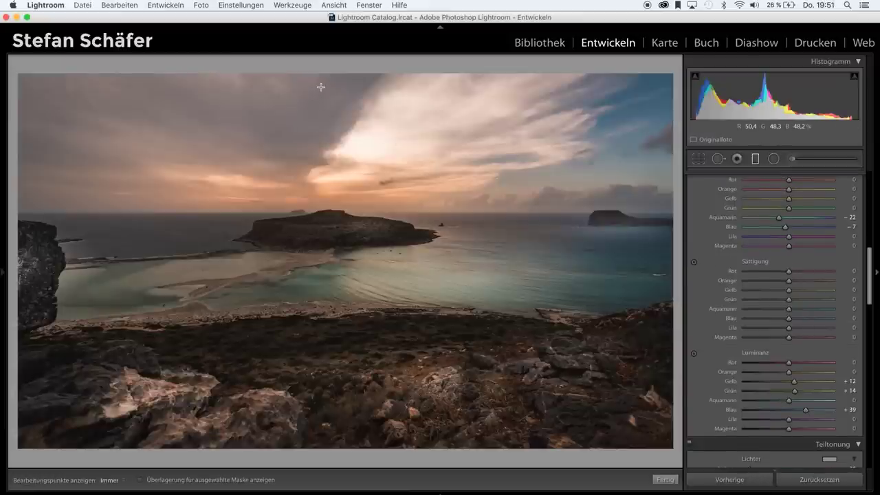
left_click_drag(320, 104, 334, 237)
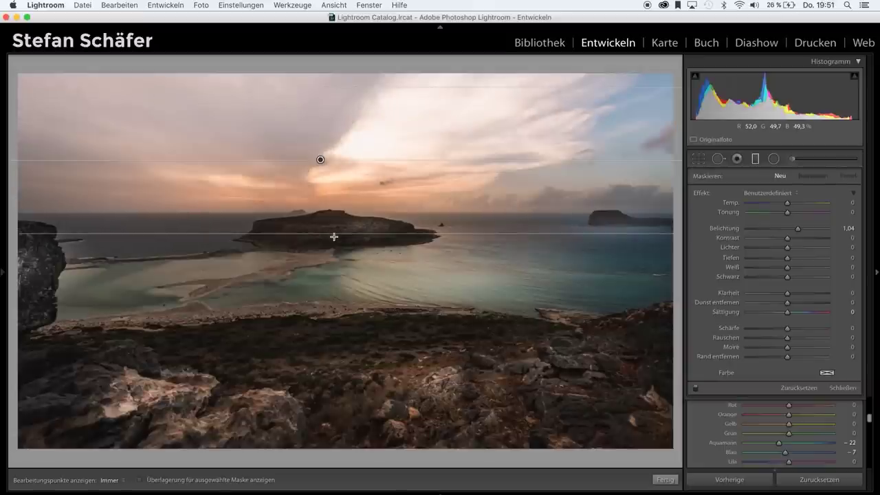
left_click_drag(797, 227, 783, 229)
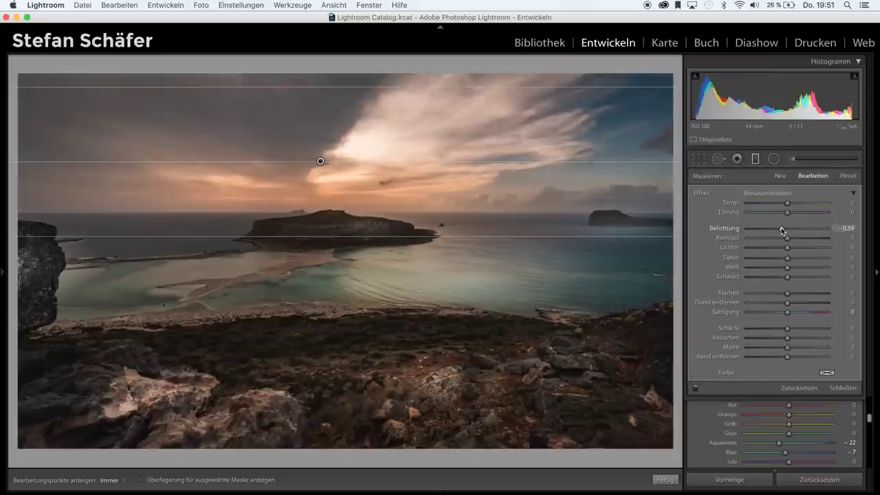
left_click(805, 258)
left_click_drag(807, 259, 816, 260)
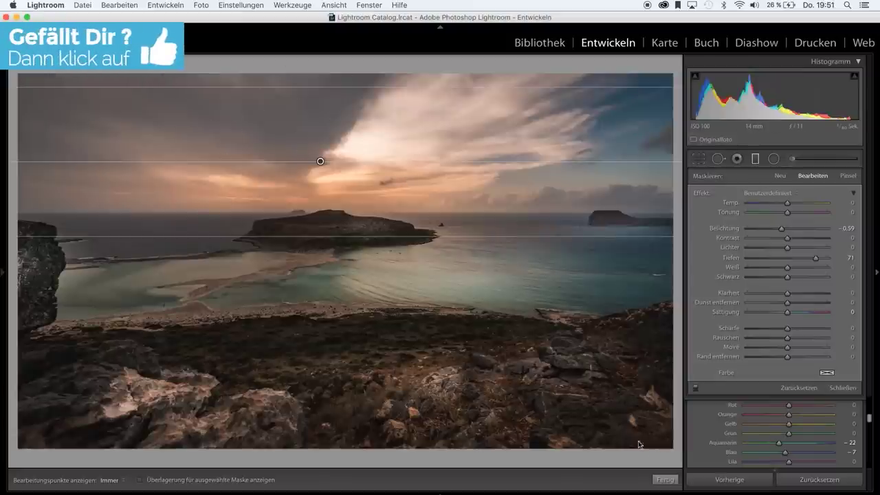
left_click(664, 479)
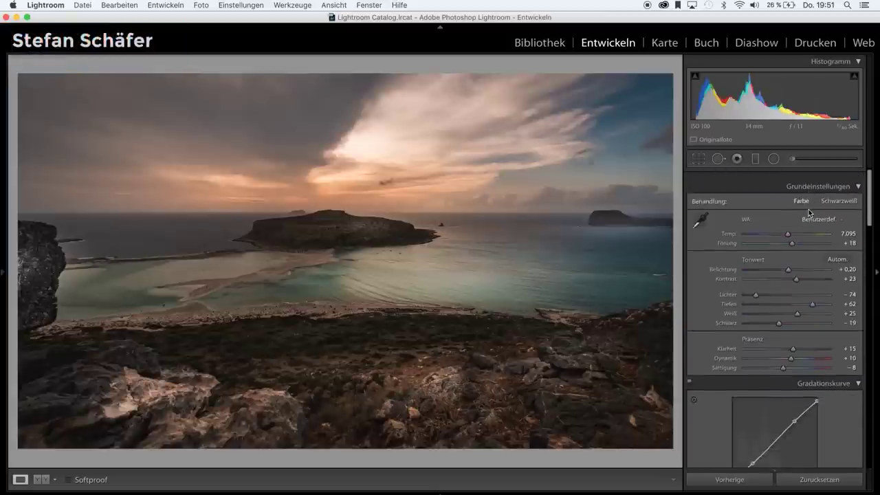
Step: Set Belichtung +0.45, Dynamik +37 and Sättigung 0 in Grundeinstellungen
scroll(808, 209, "down", 1)
left_click_drag(789, 259, 792, 259)
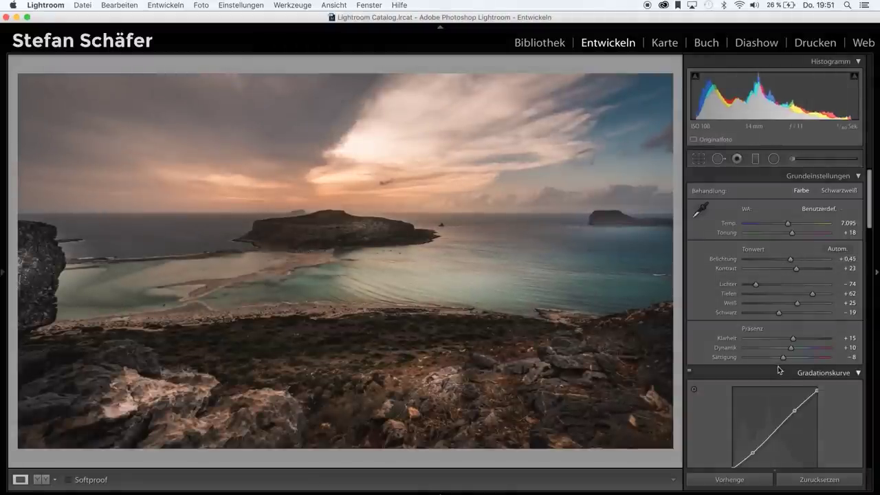
left_click_drag(790, 348, 803, 351)
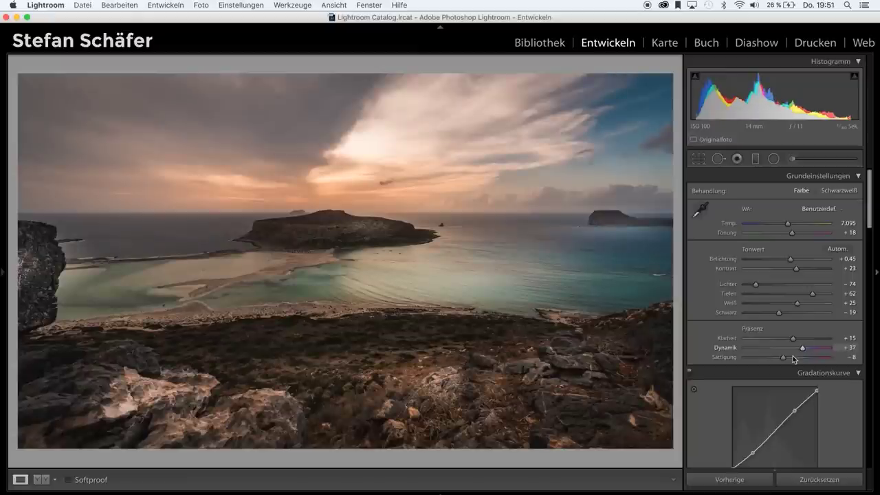
left_click_drag(783, 357, 787, 357)
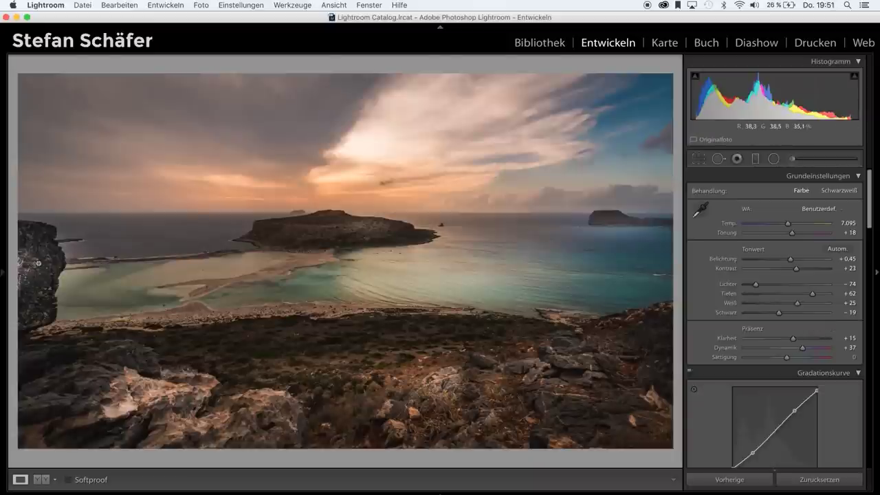
Step: Add a radial filter on the left rock, then flatten the island filter and shift it right
left_click(774, 158)
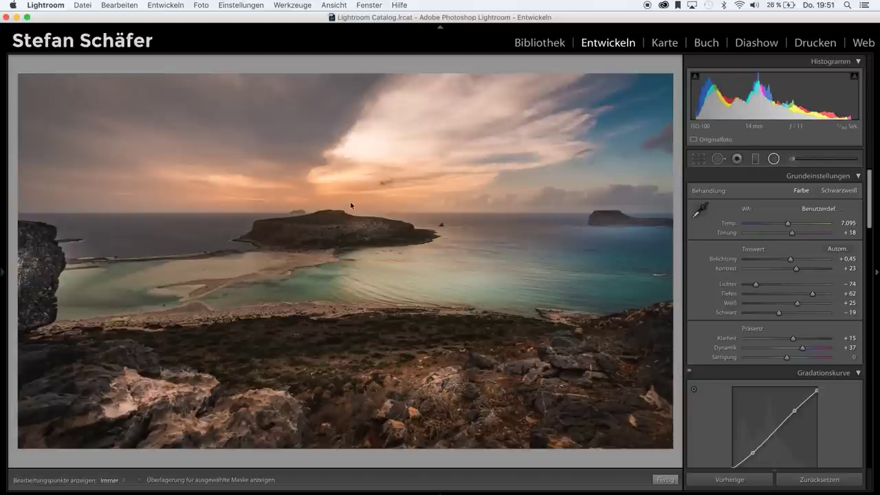
mouse_move(11, 264)
left_mouse_down()
mouse_move(83, 266)
mouse_move(59, 264)
left_mouse_up()
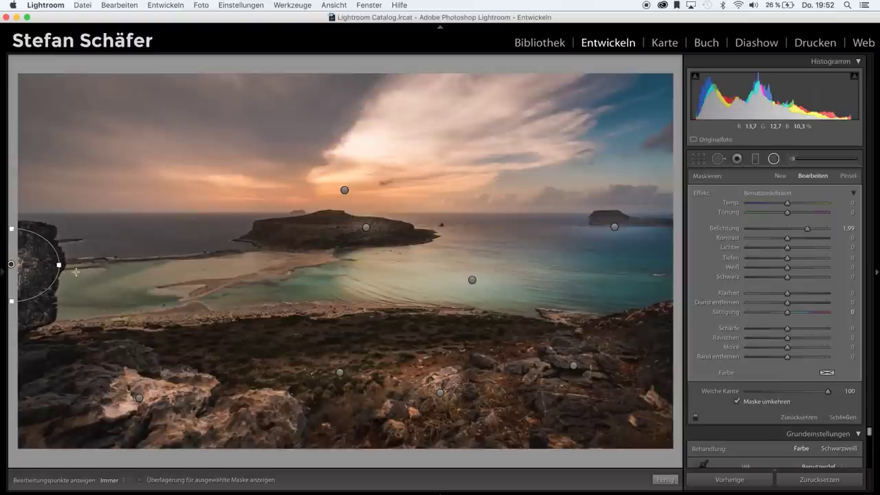
left_click(614, 227)
left_click_drag(614, 245, 614, 238)
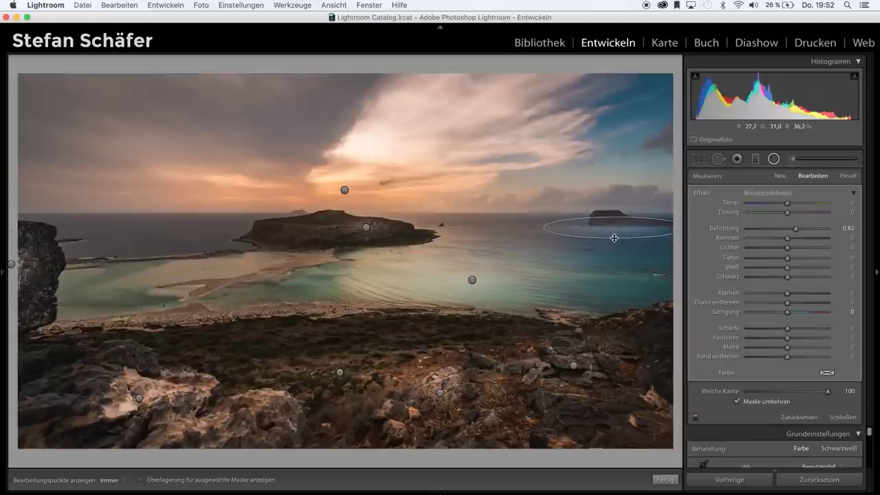
left_click(614, 227)
left_click_drag(629, 227, 637, 225)
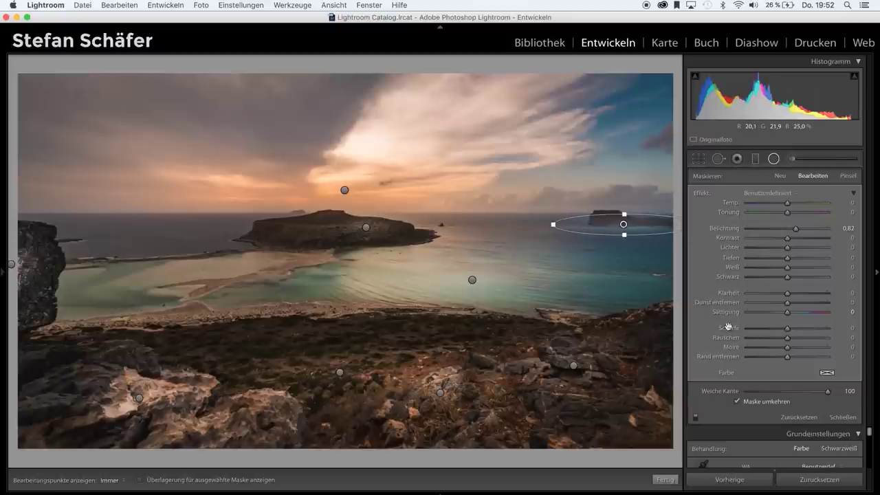
left_click(663, 480)
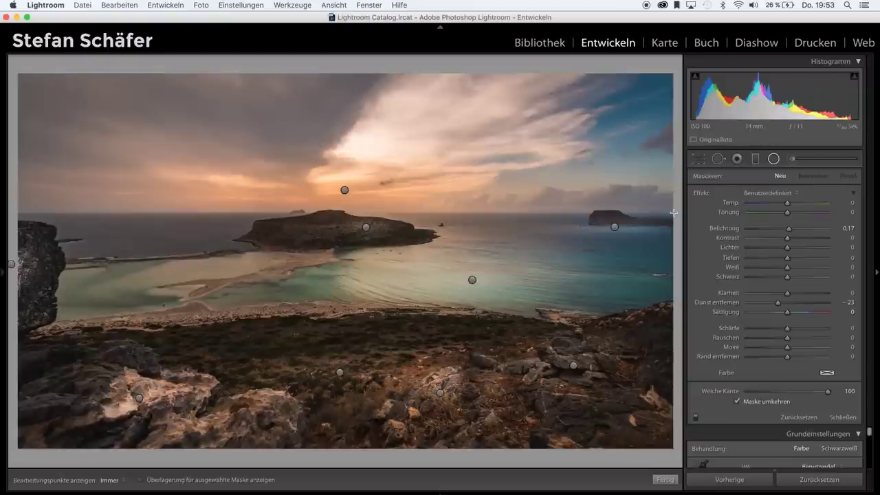
Step: Paint a Dehaze −19 brush mask along the horizon with exposure 0, flow 64, density 66
left_click(812, 159)
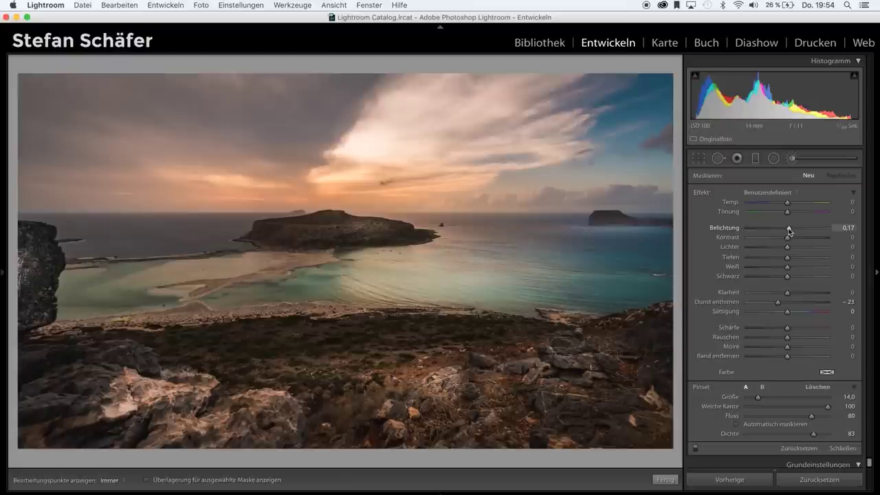
left_click_drag(788, 231, 788, 231)
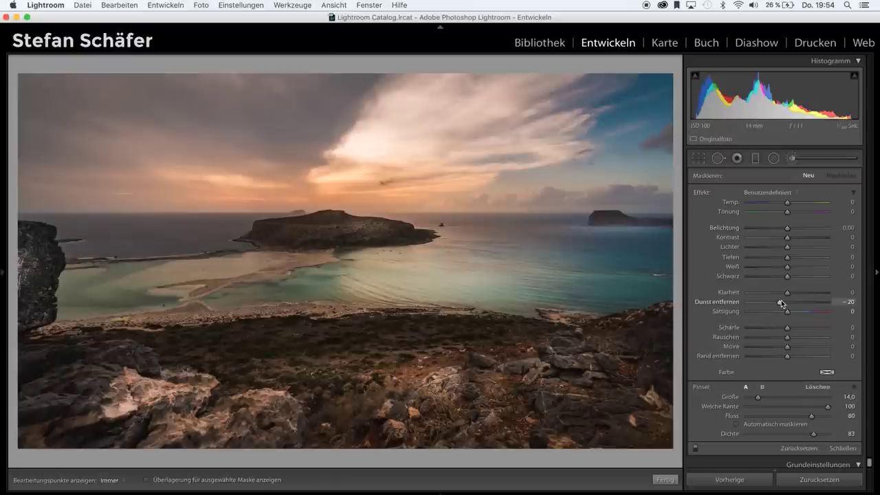
left_click(798, 417)
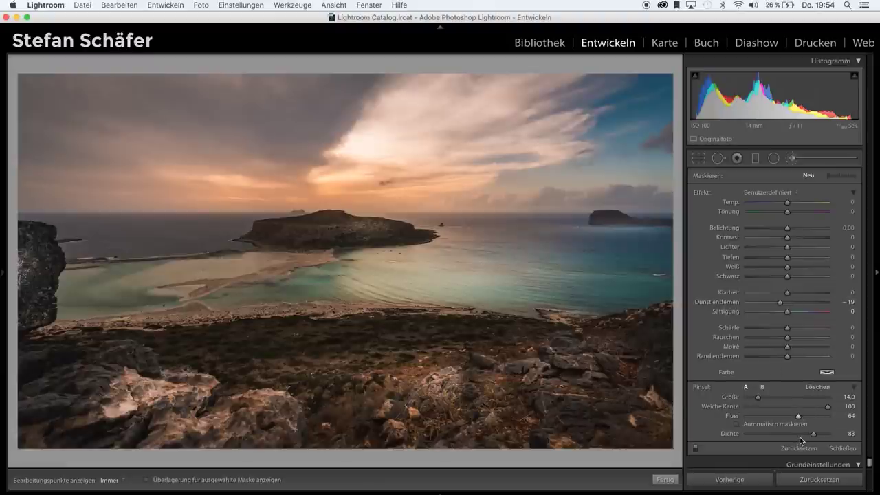
left_click(800, 434)
key("h")
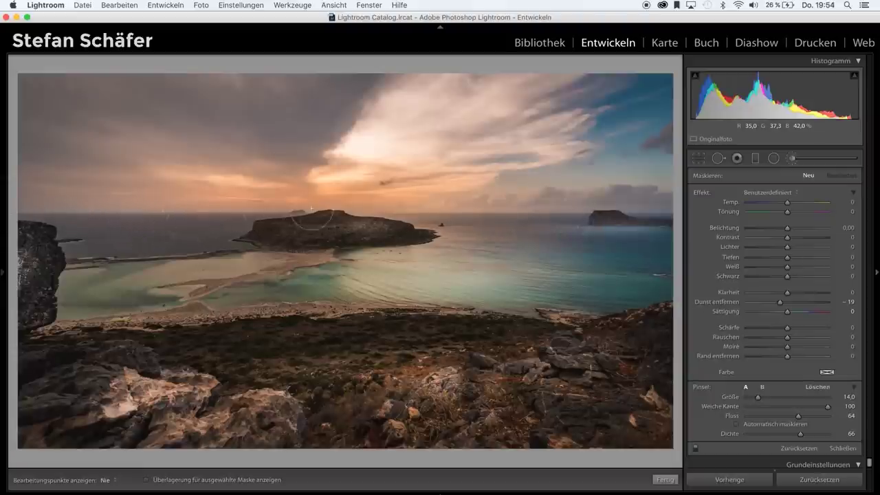
left_click_drag(667, 214, 677, 211)
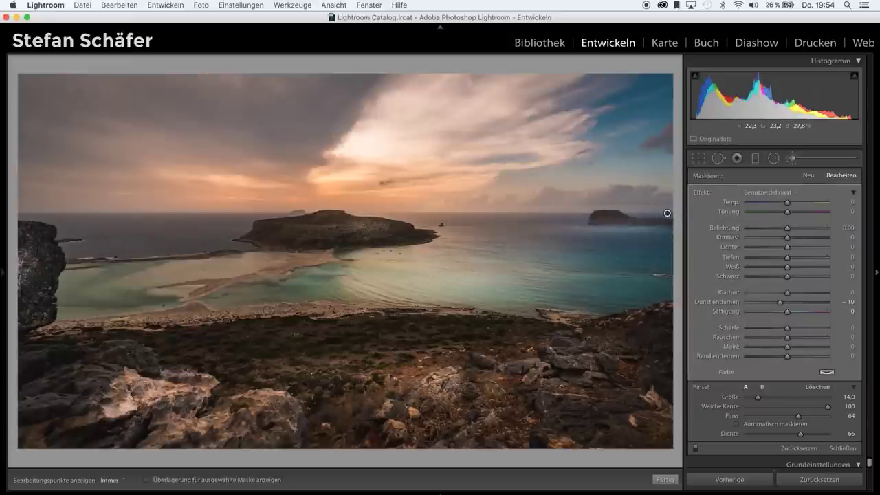
key("h")
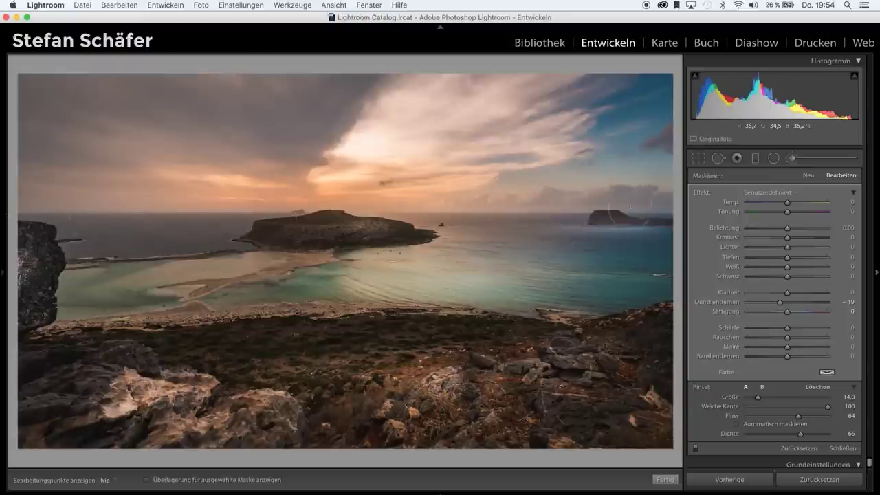
Step: Set the horizon brush mask to exposure 0.41 and Dehaze −25
left_click(787, 228)
left_click_drag(789, 230, 790, 231)
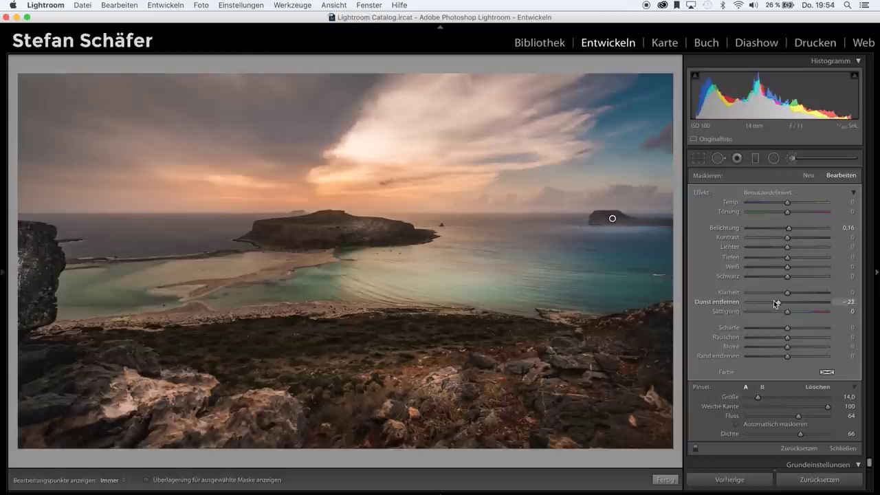
left_click_drag(774, 301, 771, 300)
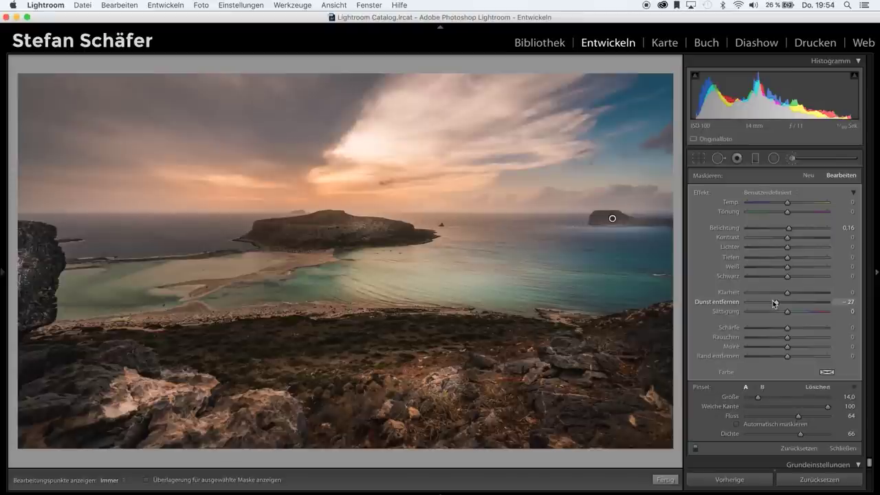
left_click_drag(773, 301, 777, 301)
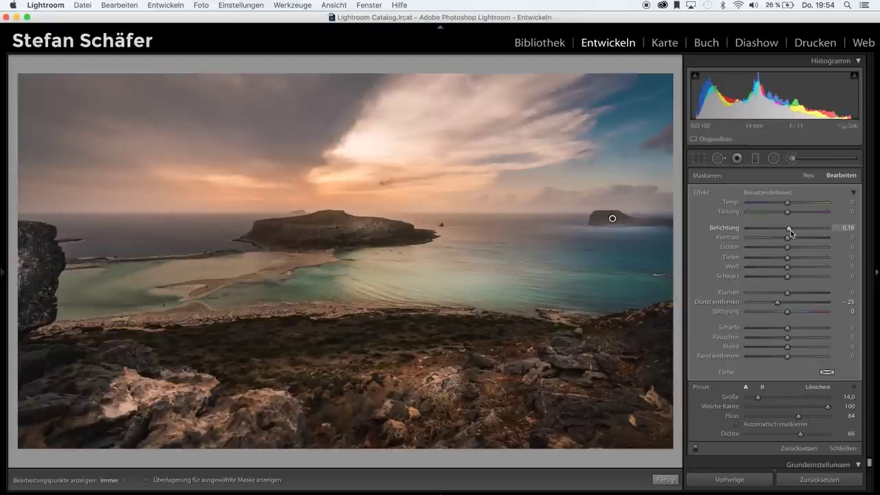
left_click_drag(789, 228, 792, 228)
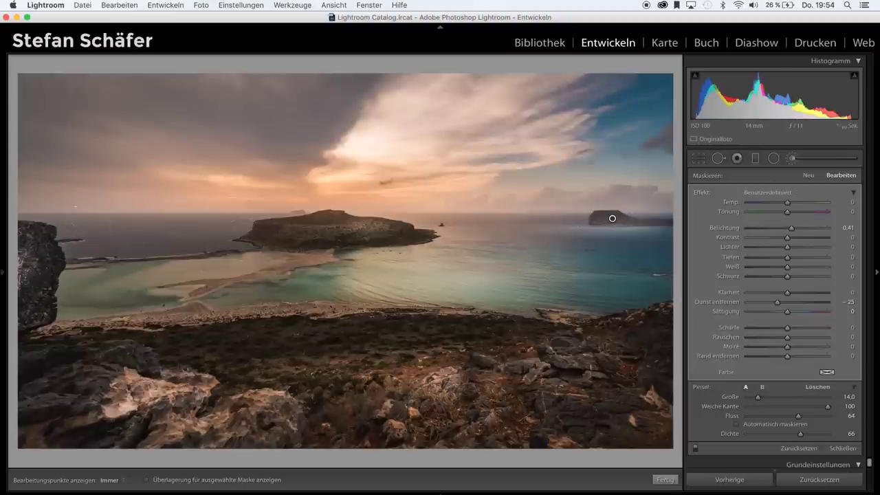
Step: Toggle the edit pins with H to check the result, then close brush editing
key("h")
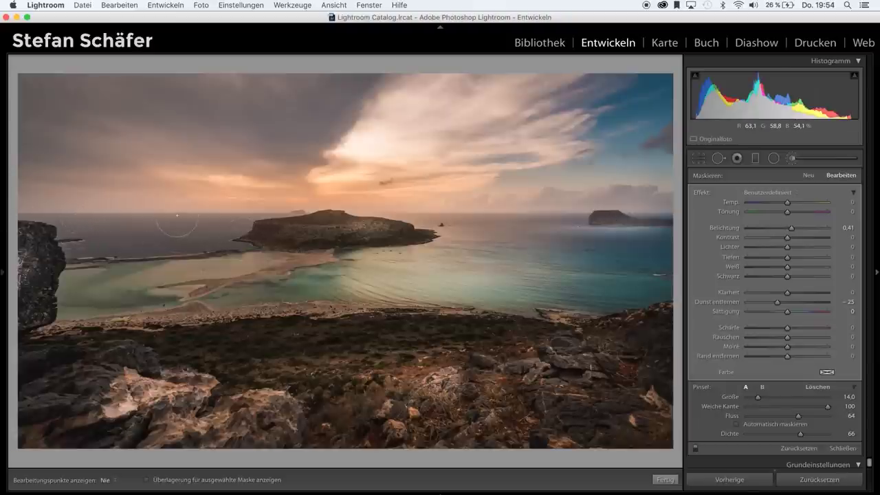
key("h")
key("h")
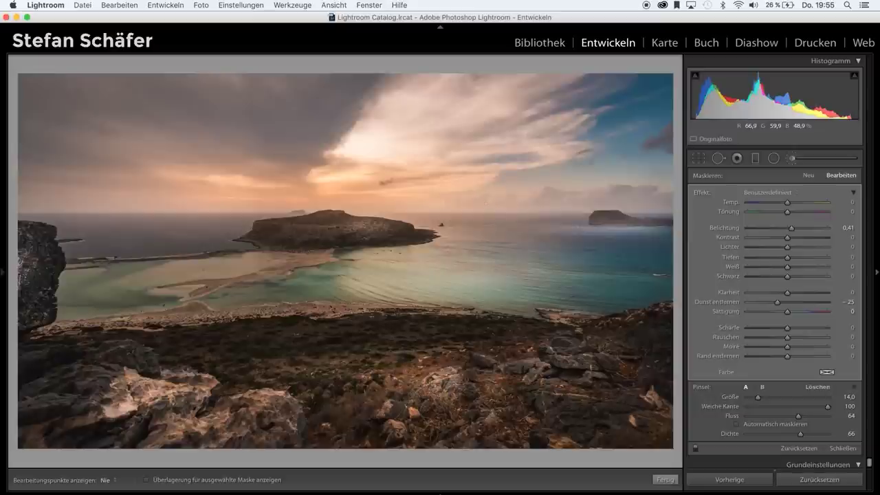
key("h")
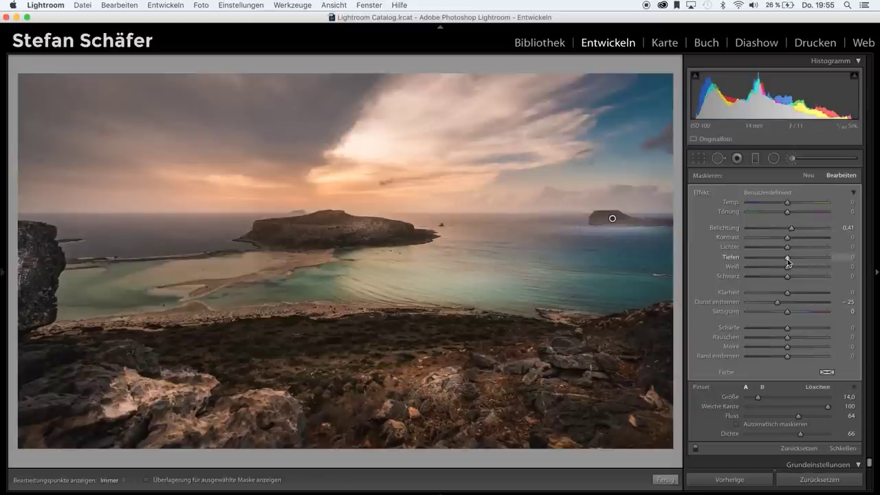
left_click(666, 479)
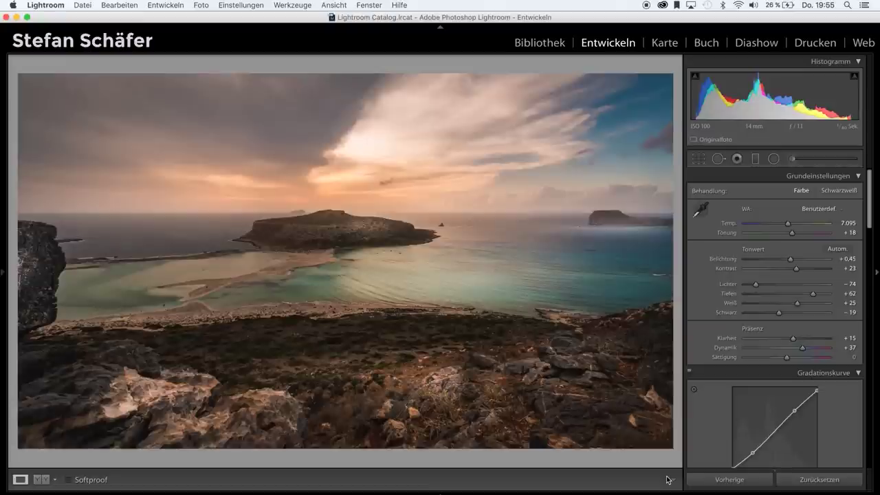
key("shift+y")
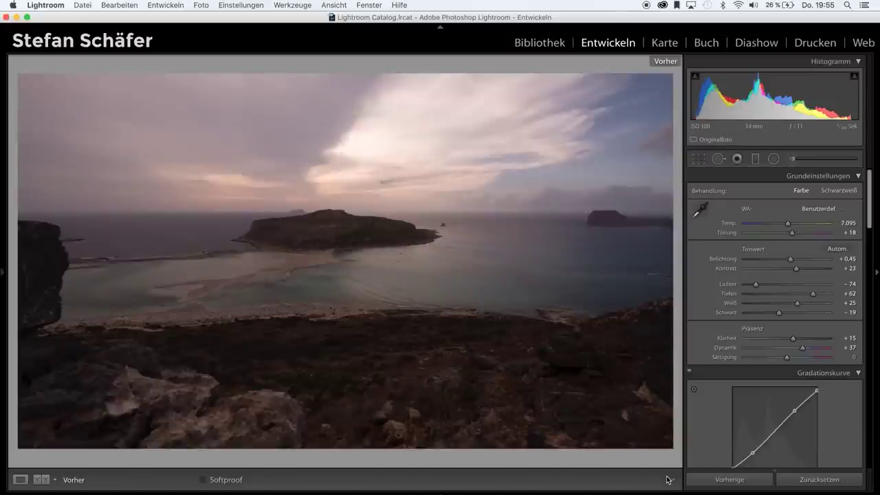
key("backslash")
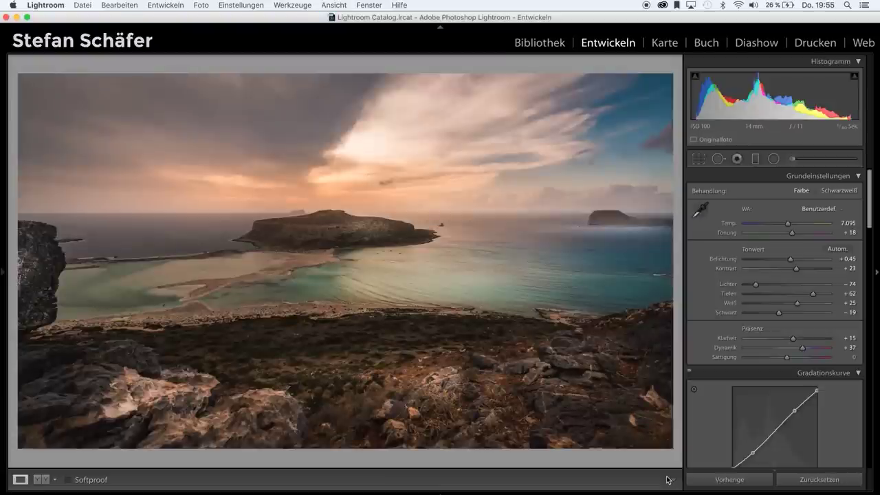